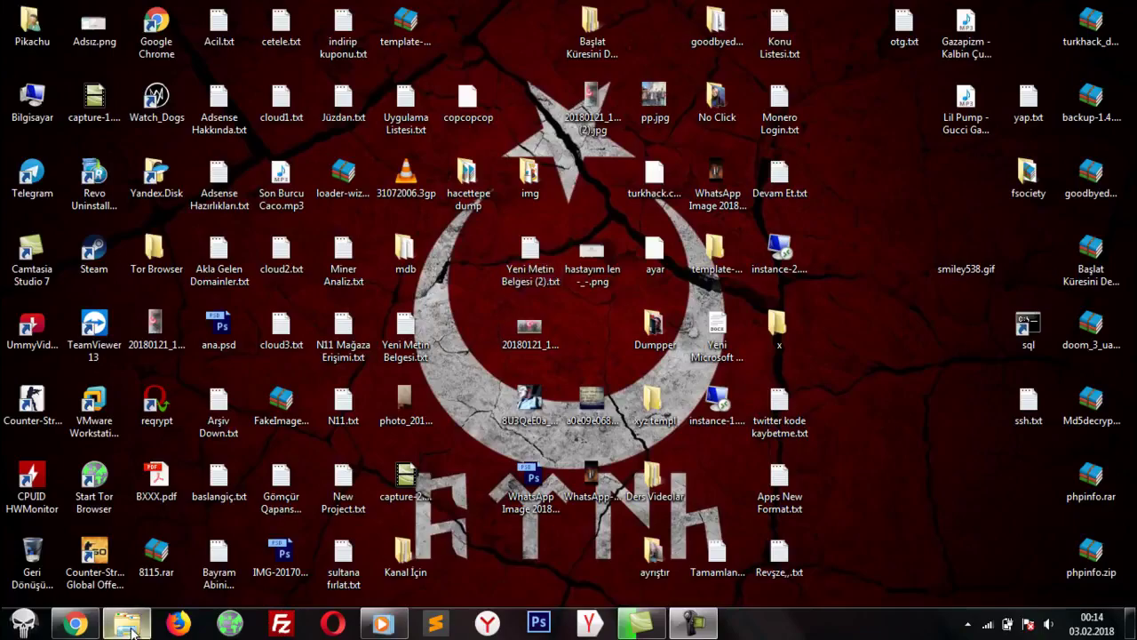
# Step: Bring the Chrome window showing the AdSense Payments page to the front
pyautogui.click(75, 622)
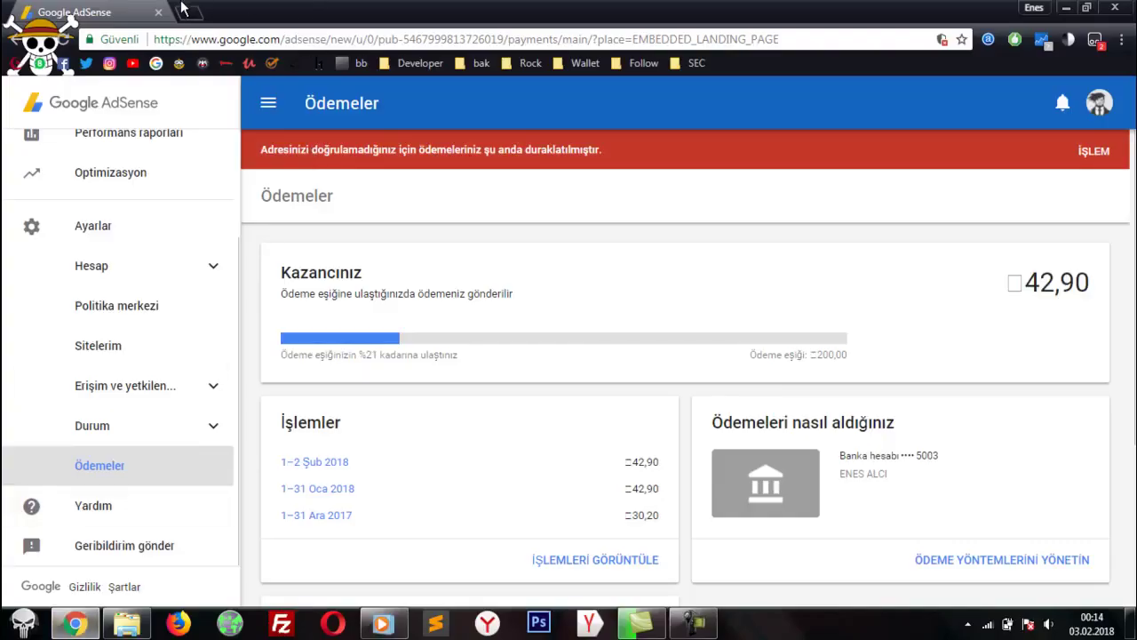
# Step: Search Google for xampp in a new tab and highlight part of its description
pyautogui.click(185, 10)
pyautogui.write('xa')
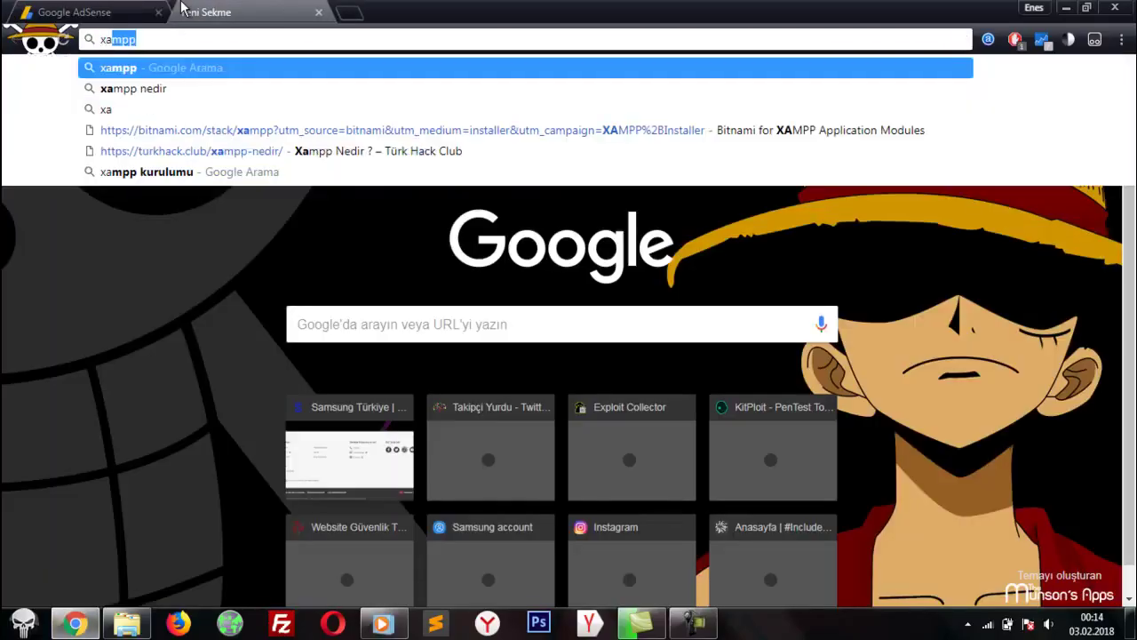
pyautogui.press('Return')
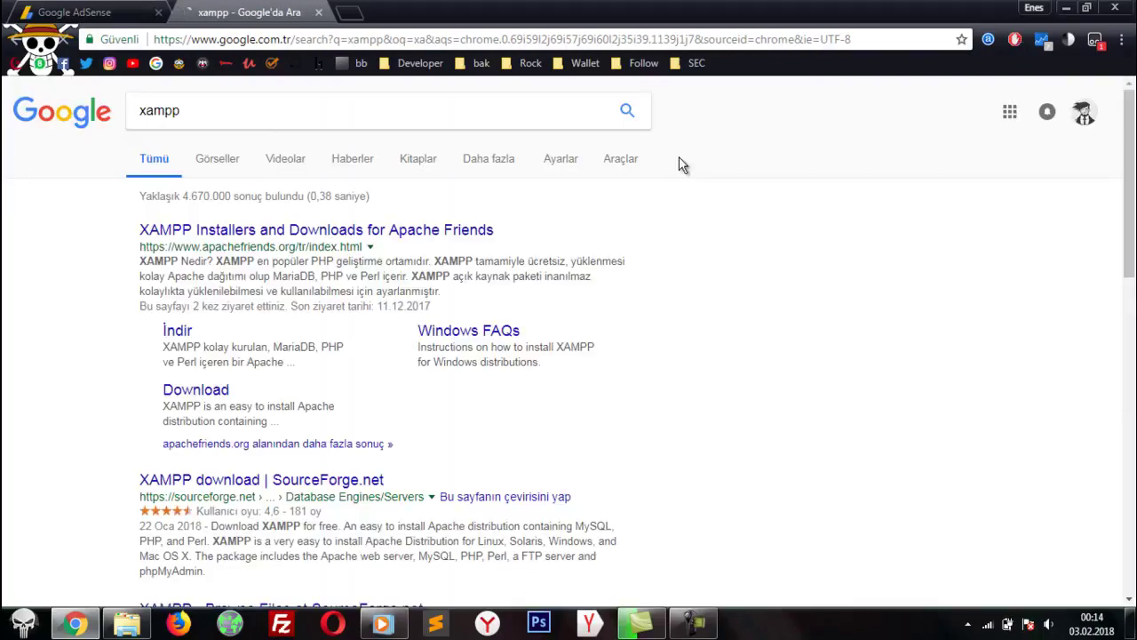
pyautogui.moveTo(741, 373); pyautogui.dragTo(867, 375)
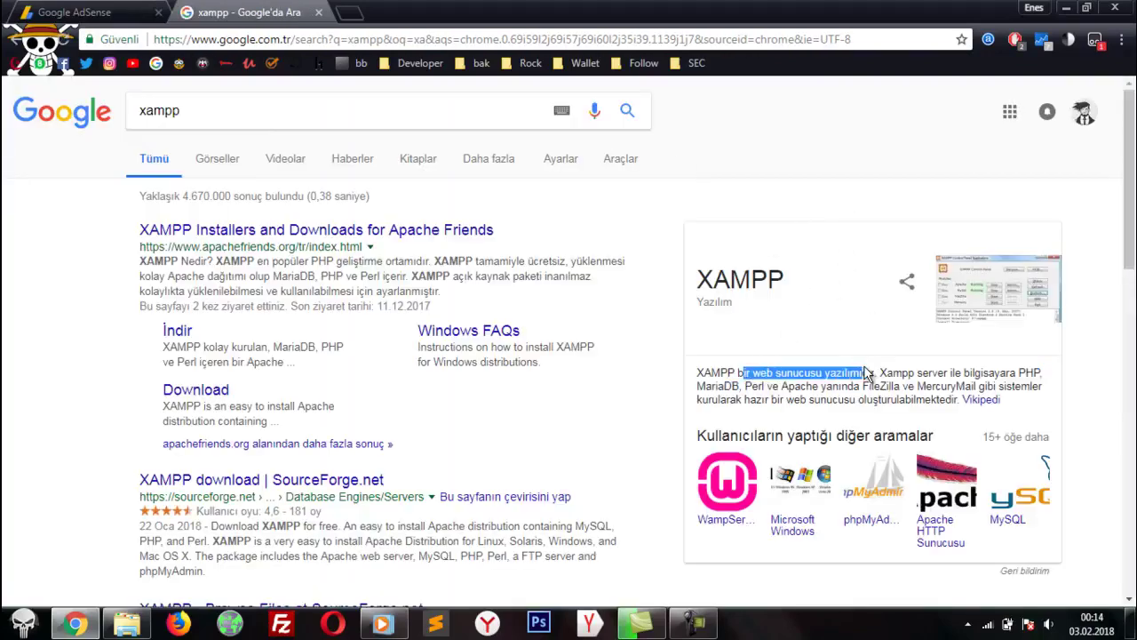
# Step: Replace the query with appserv and open the official appserv.org site
pyautogui.click(298, 118)
pyautogui.write('appserv')
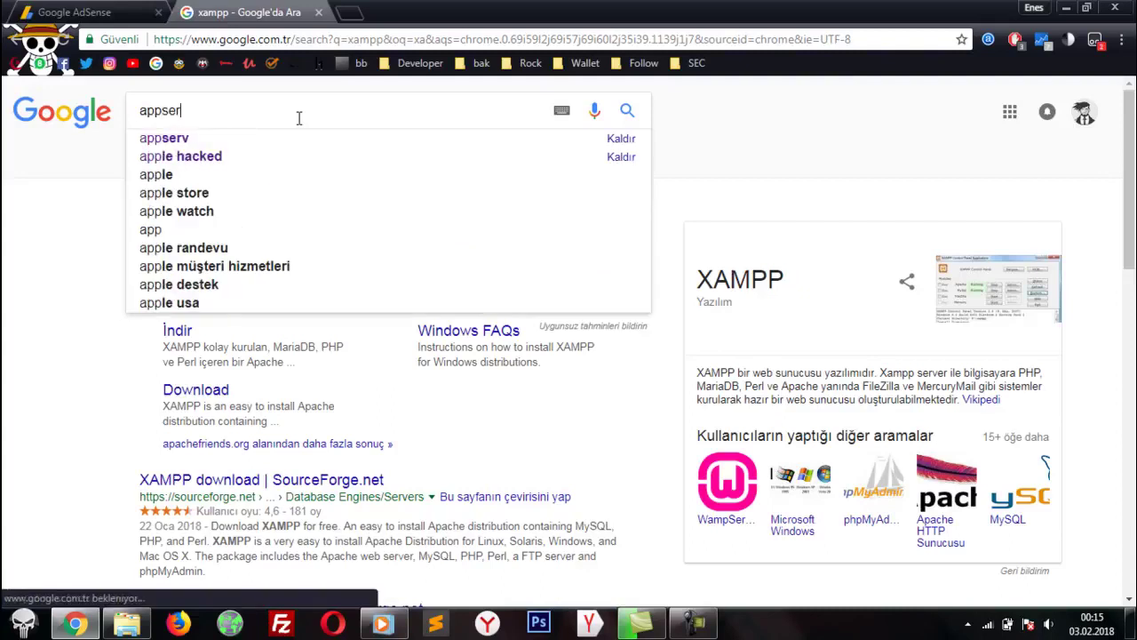
pyautogui.press('Return')
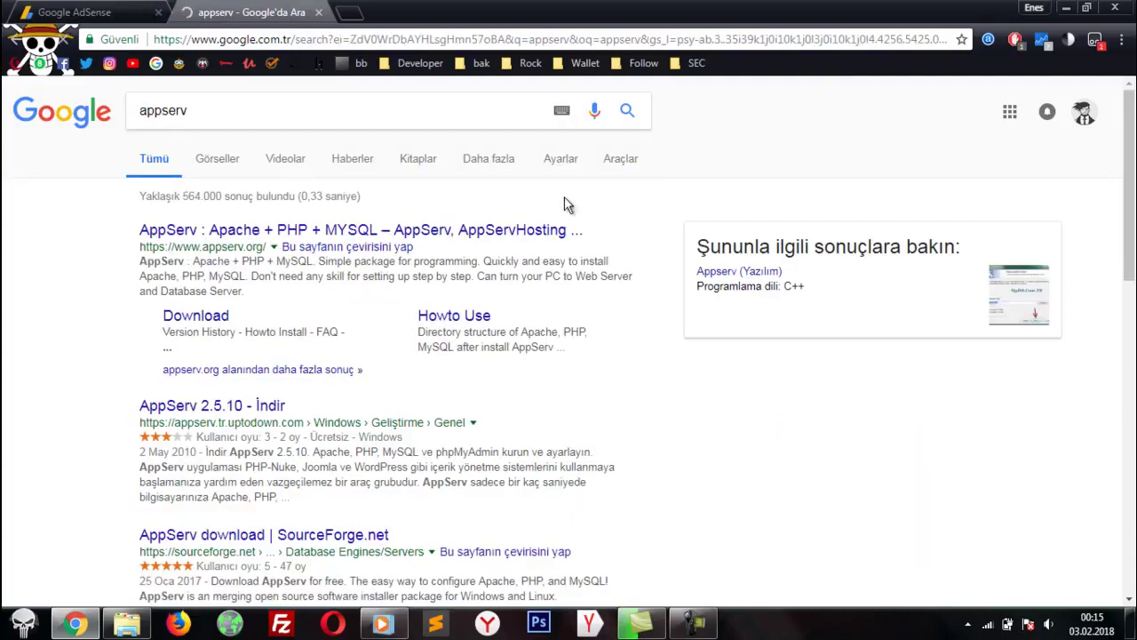
pyautogui.click(267, 231)
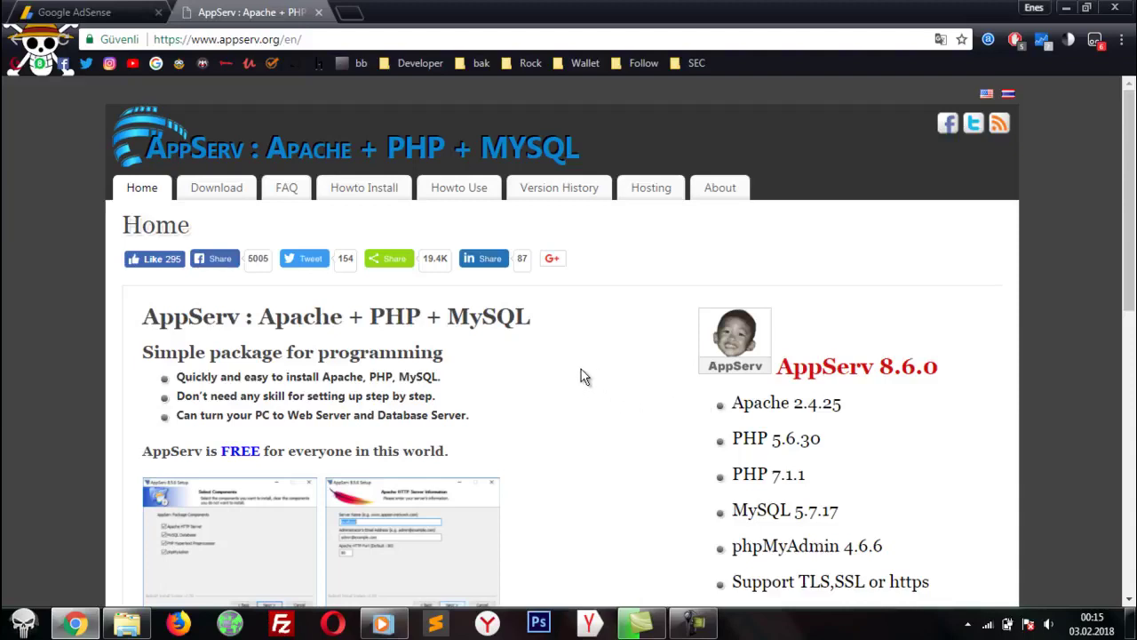
pyautogui.scroll(-6, 258, 320)
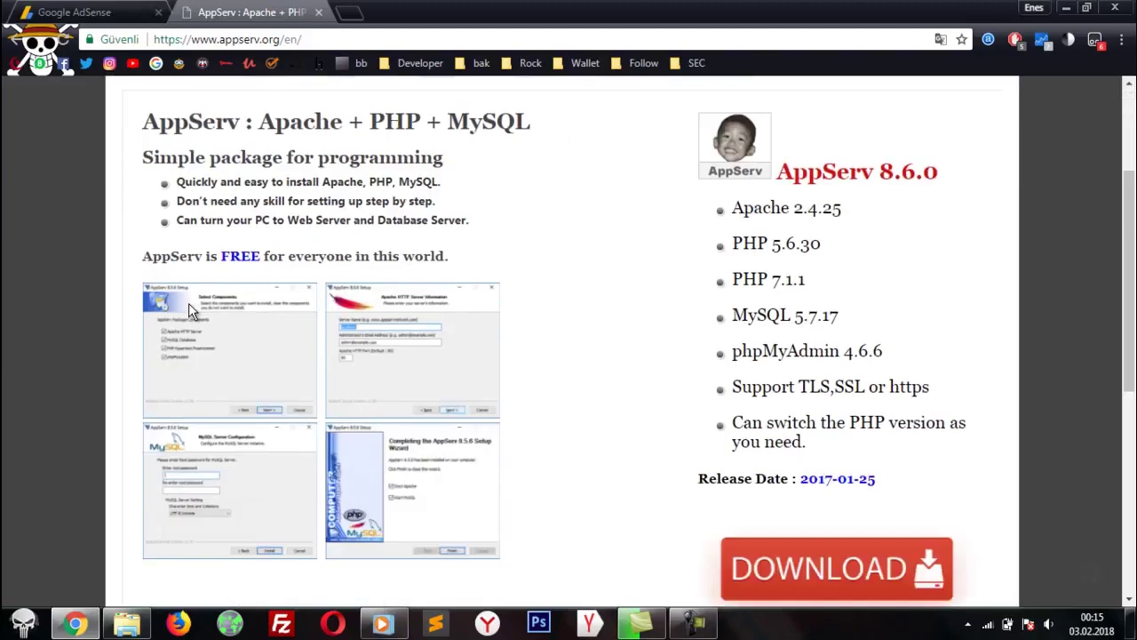
pyautogui.scroll(5, 495, 312)
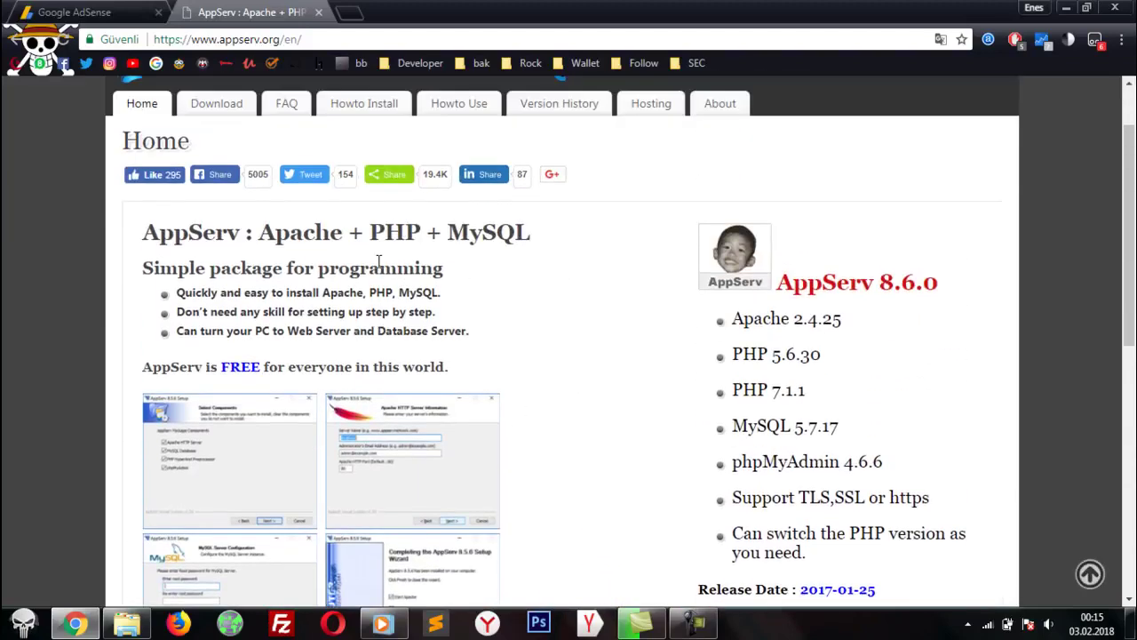
# Step: Search the download history for 'appser', then show the desktop
pyautogui.hotkey('ctrl', 'j')
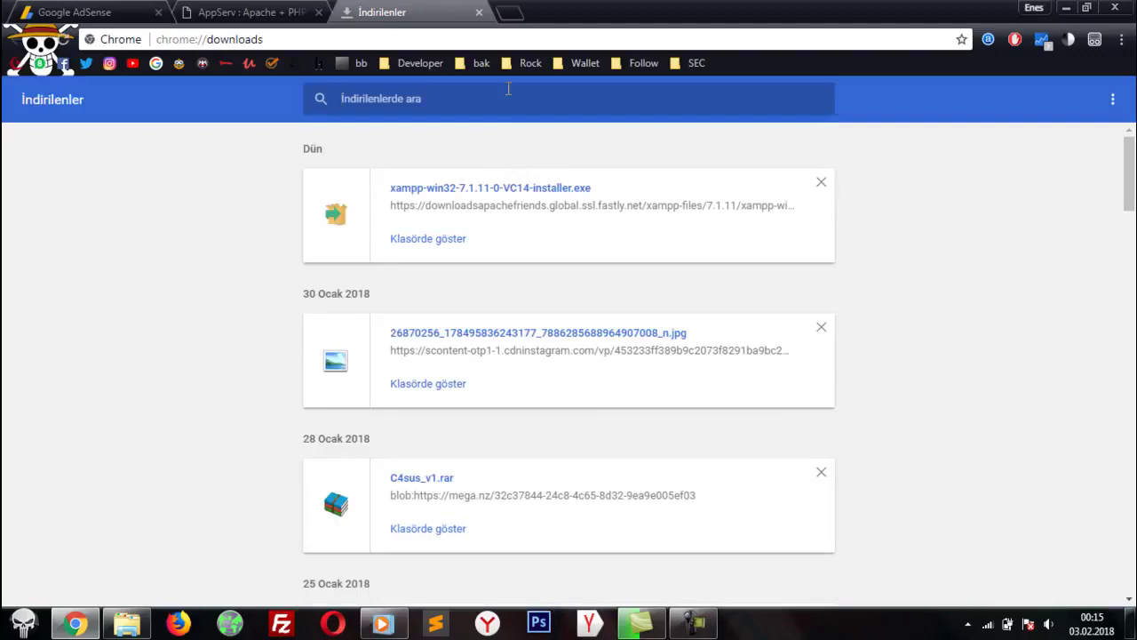
pyautogui.write('appser')
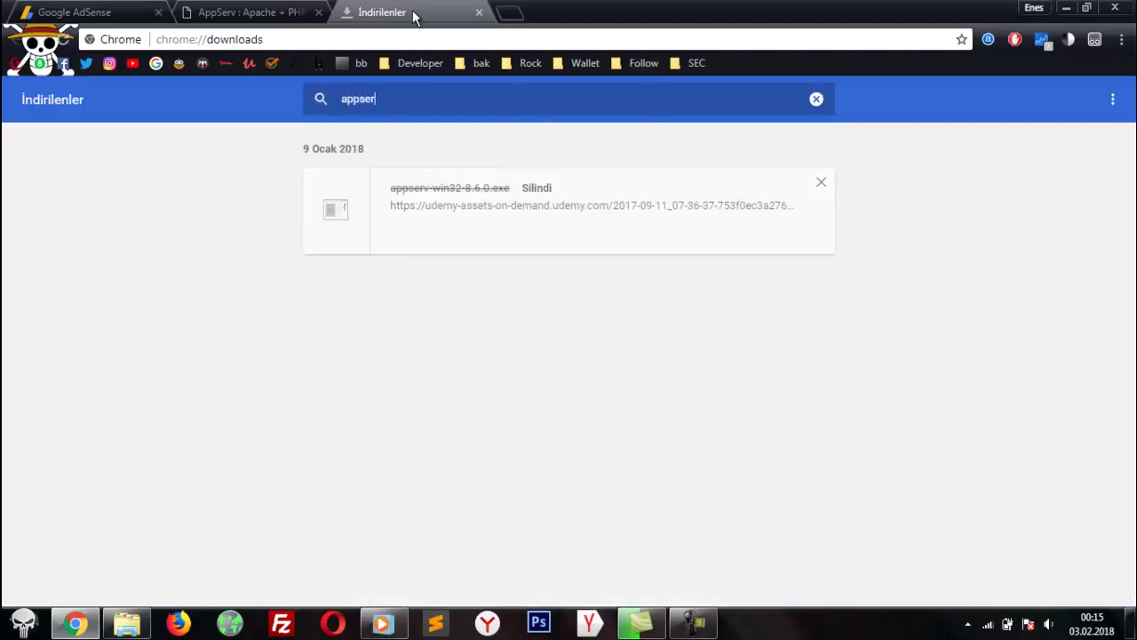
pyautogui.press('super+d')
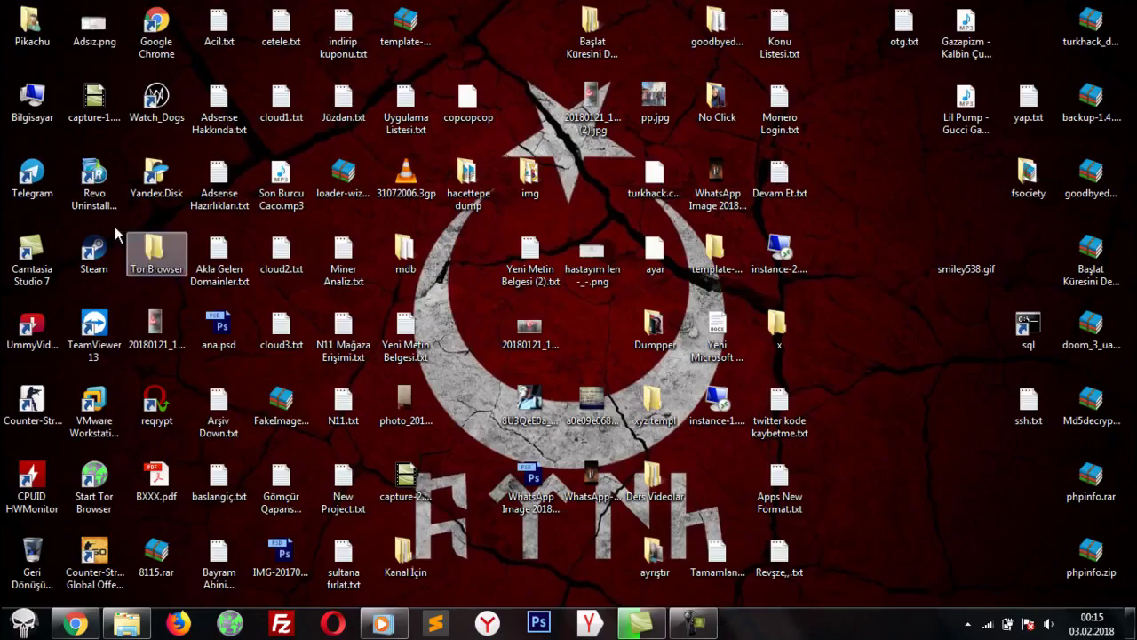
# Step: Search the Downloads folder for 'appser', find nothing, and return to Chrome's AppServ tab
pyautogui.doubleClick(30, 114)
pyautogui.click(431, 156)
pyautogui.click(974, 80)
pyautogui.write('appse')
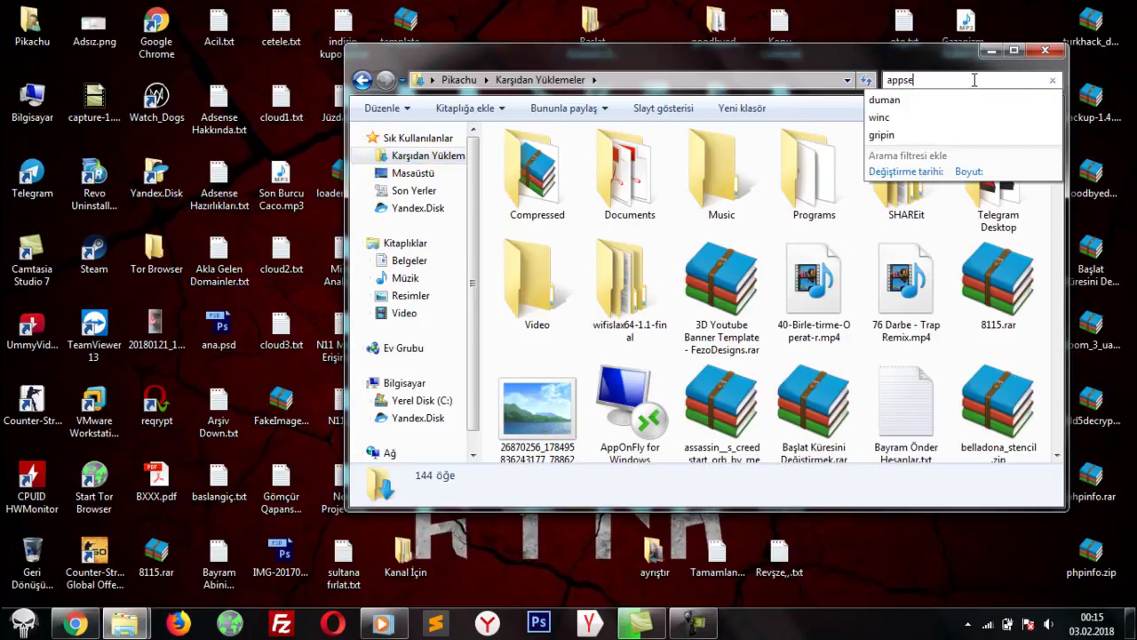
pyautogui.write('r')
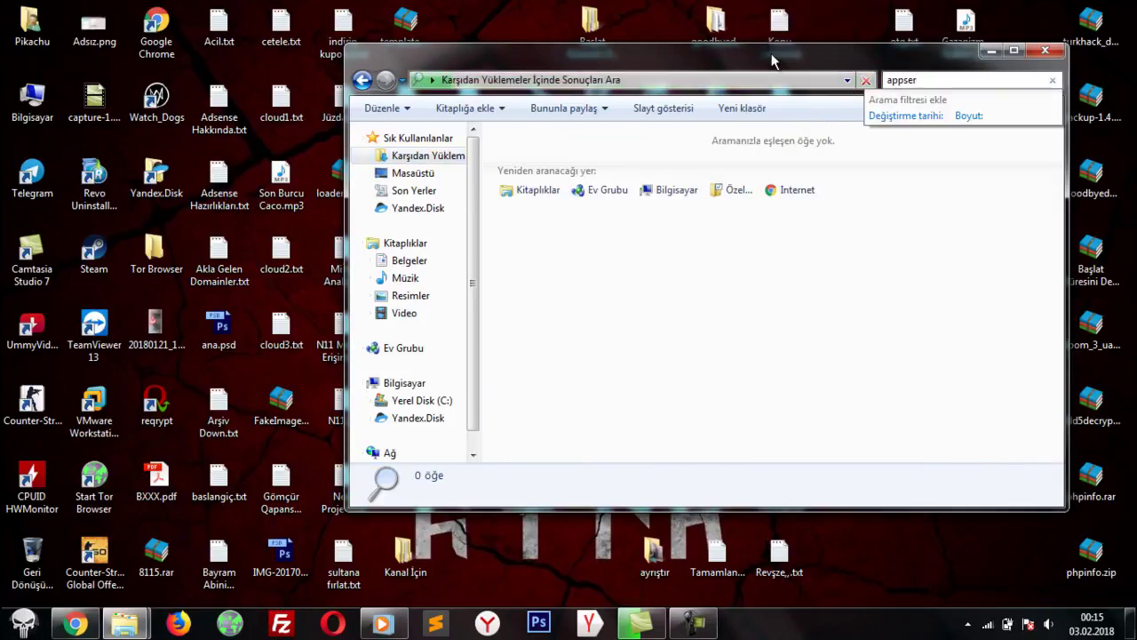
pyautogui.click(71, 625)
pyautogui.click(266, 9)
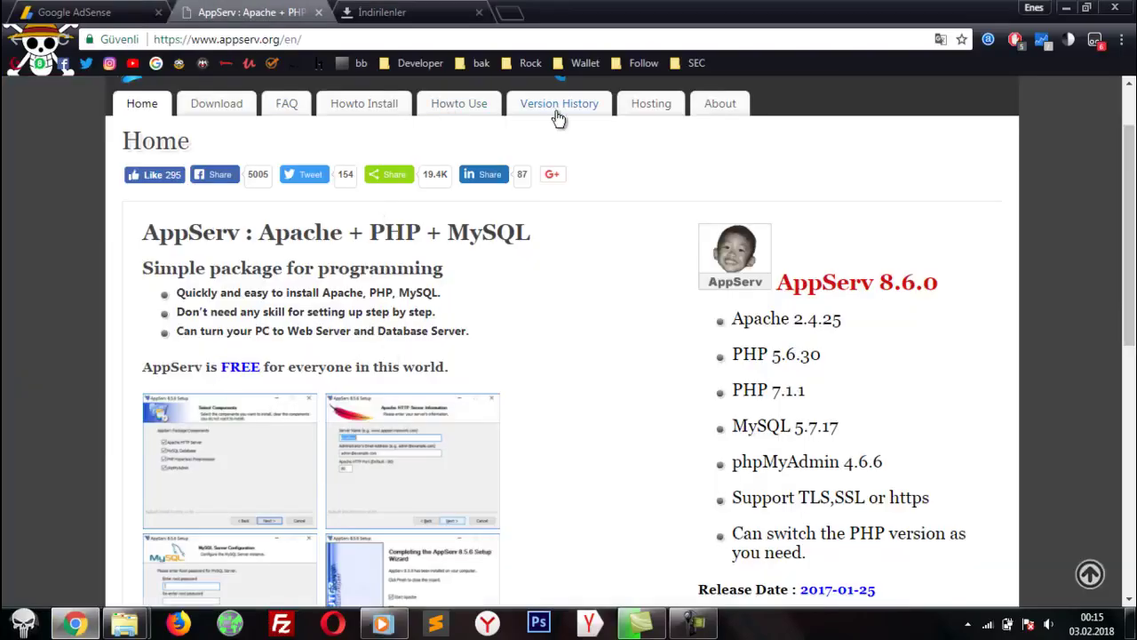
# Step: On appserv.org's Download page, start the appserv-win32-8.6.0.exe download from SourceForge
pyautogui.click(246, 104)
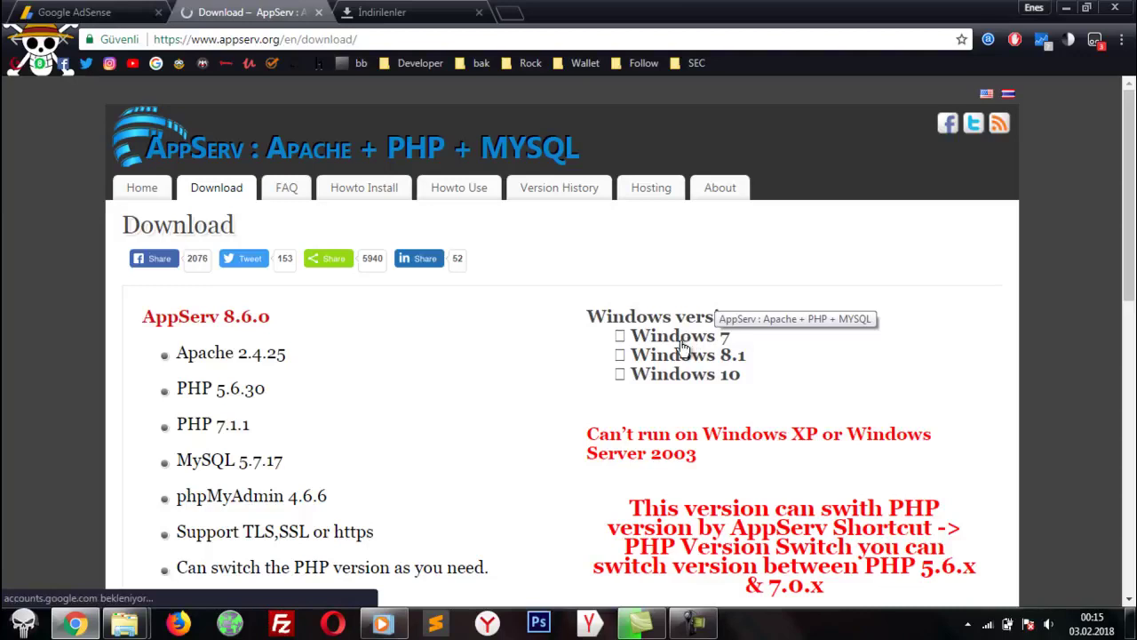
pyautogui.scroll(-1, 689, 346)
pyautogui.scroll(-2, 689, 351)
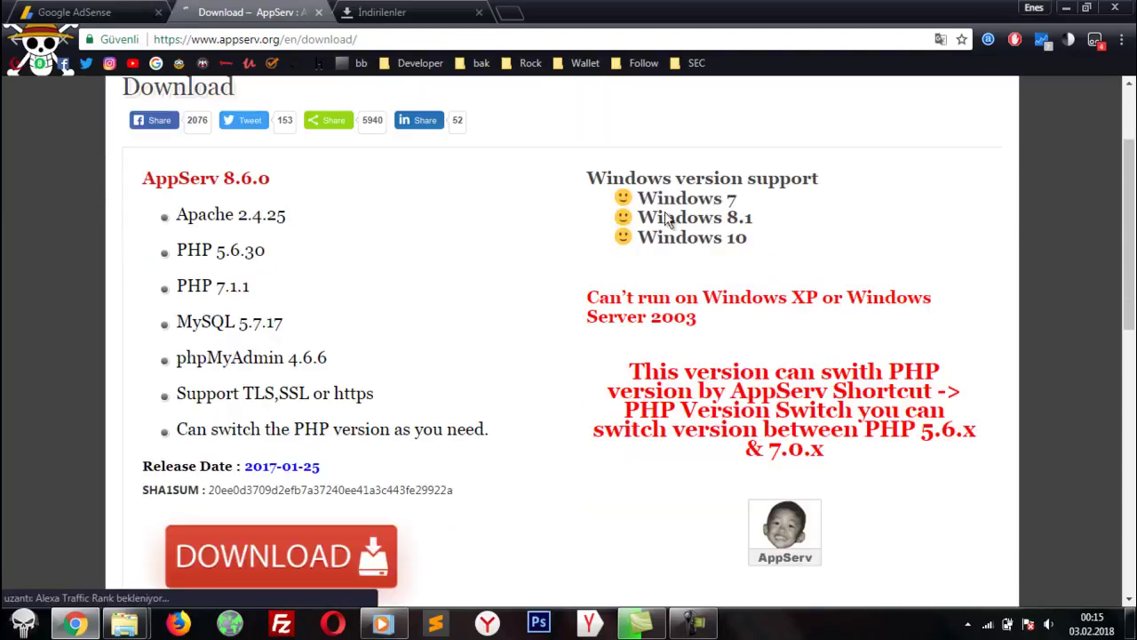
pyautogui.scroll(-2, 679, 161)
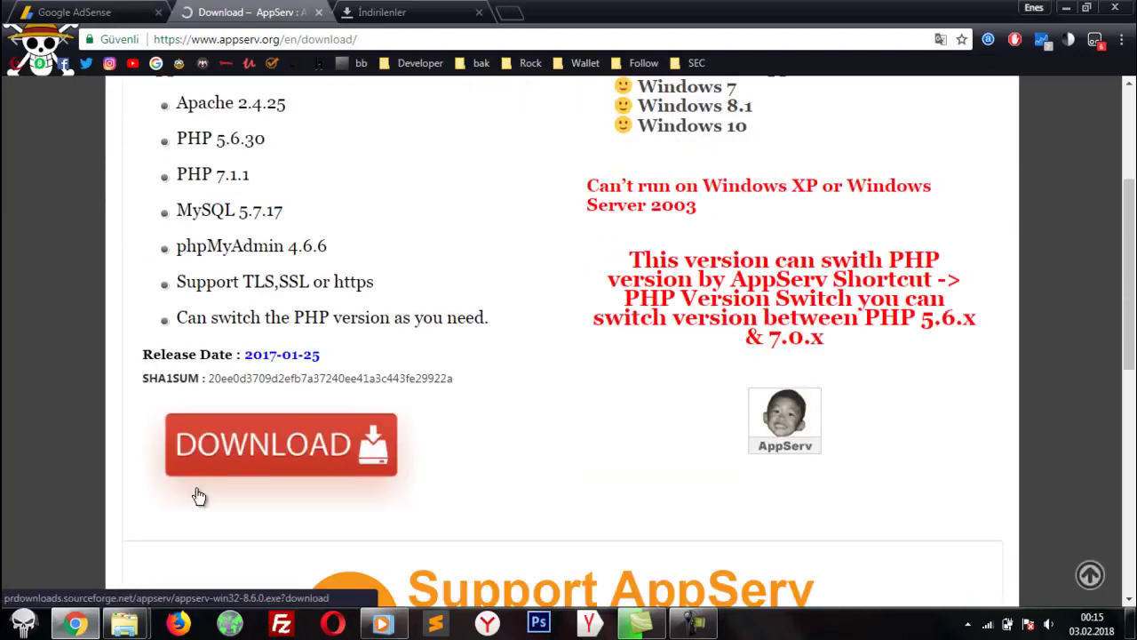
pyautogui.click(306, 451)
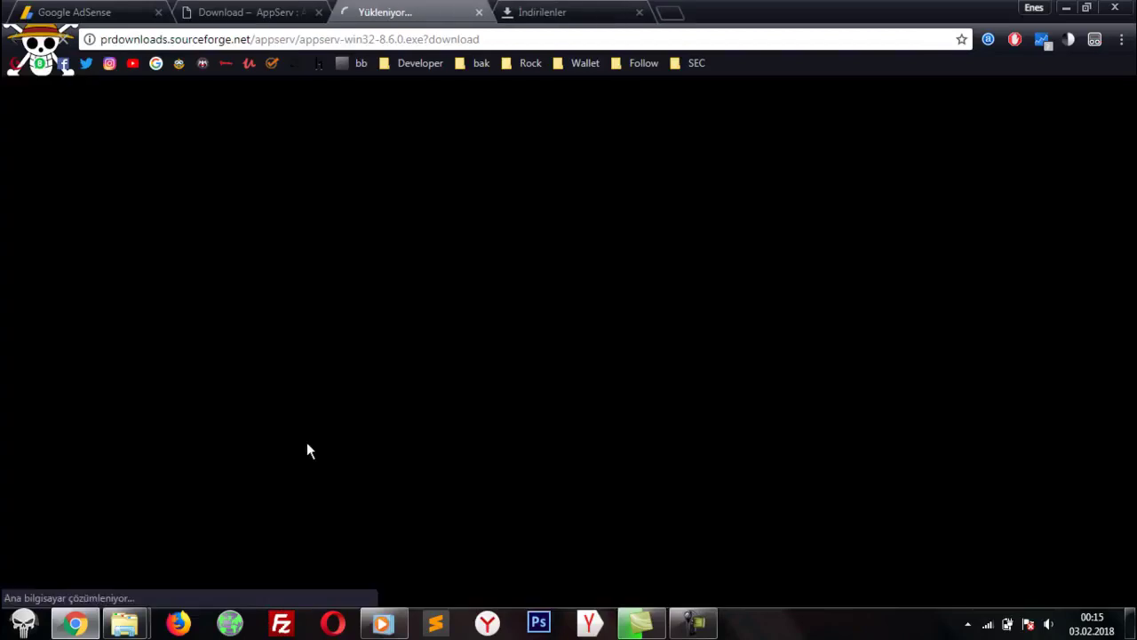
# Step: Close the download history tab and open the fsociety Setup folder
pyautogui.middleClick(521, 10)
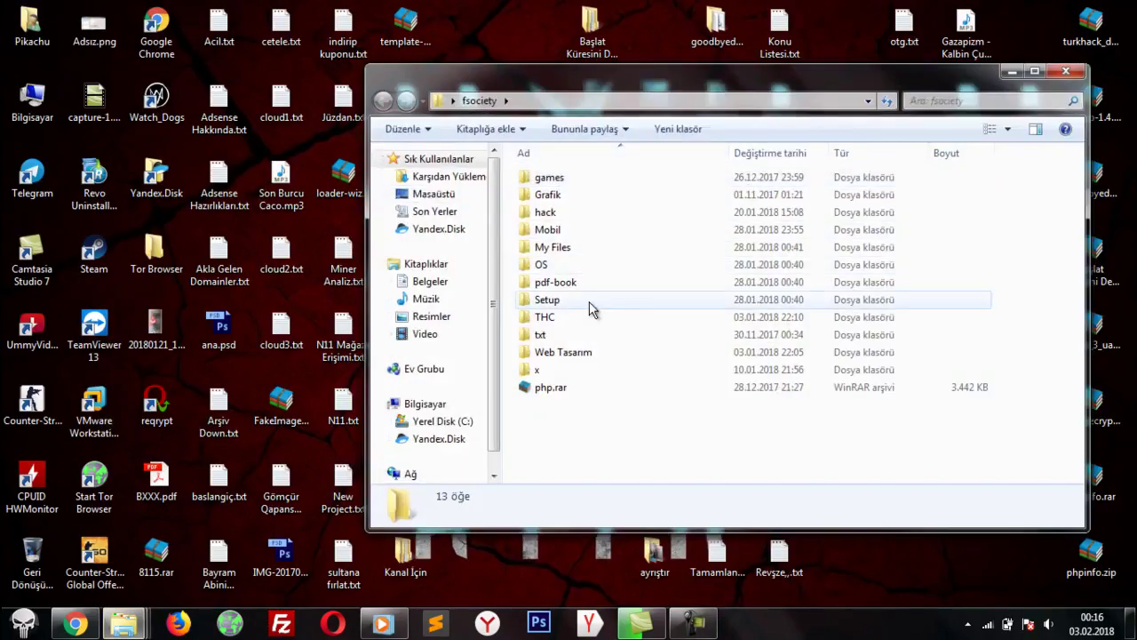
pyautogui.doubleClick(589, 301)
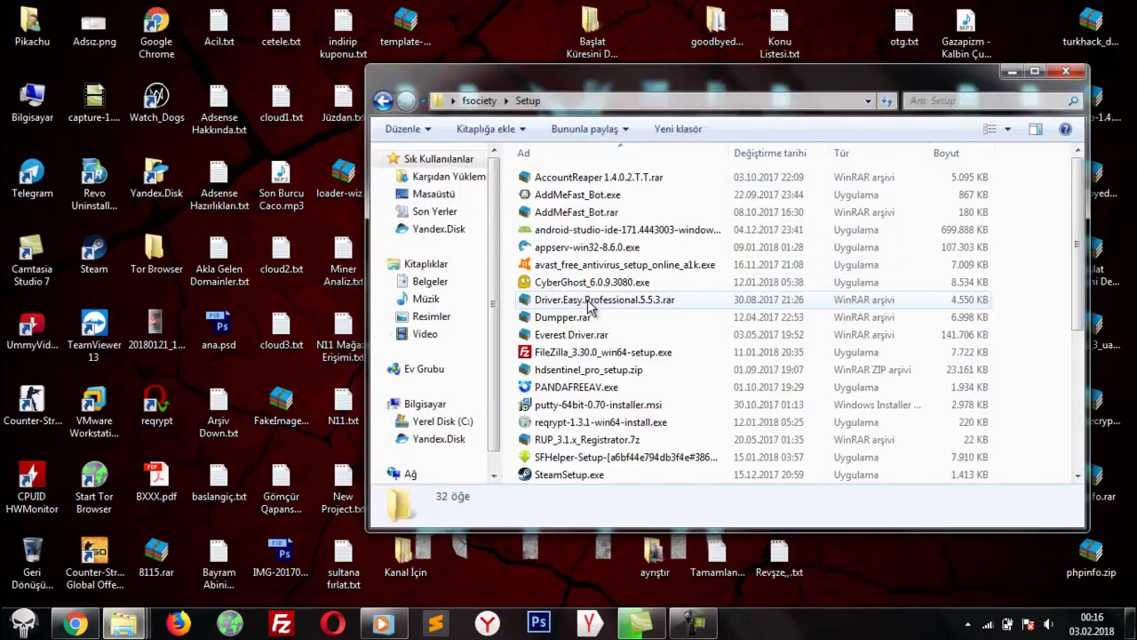
pyautogui.click(590, 302)
pyautogui.press('Home')
pyautogui.press('Down')
pyautogui.press('Down')
pyautogui.press('Down')
pyautogui.press('Down')
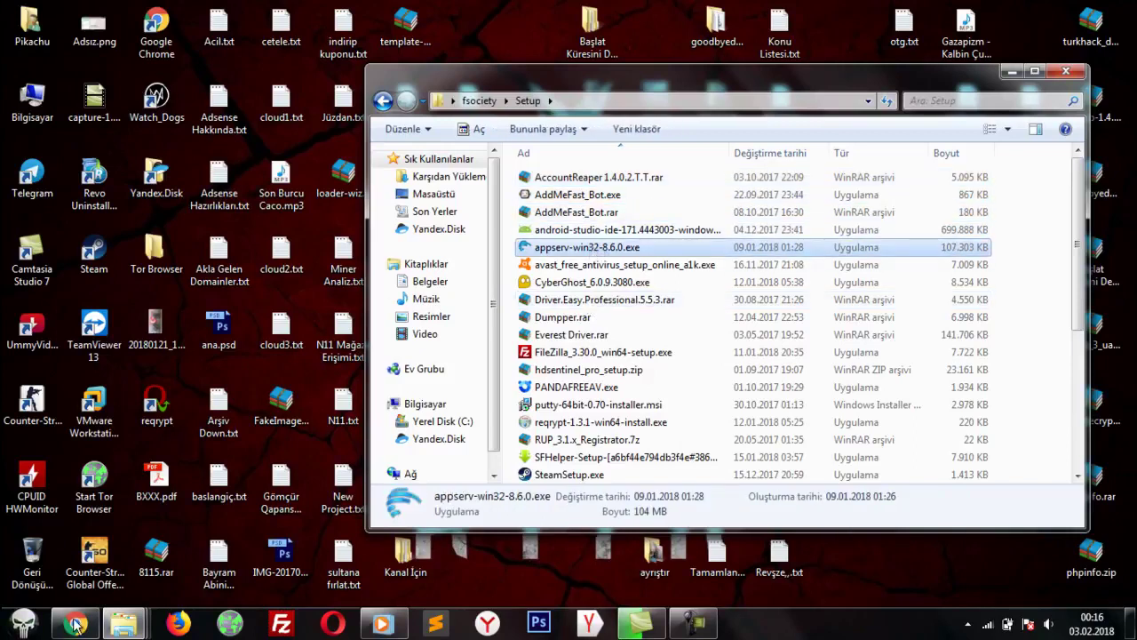
# Step: Close the SourceForge tab, minimize Chrome, and run appserv-win32-8.6.0.exe past the security warning
pyautogui.click(76, 624)
pyautogui.hotkey('ctrl', 'w')
pyautogui.click(75, 12)
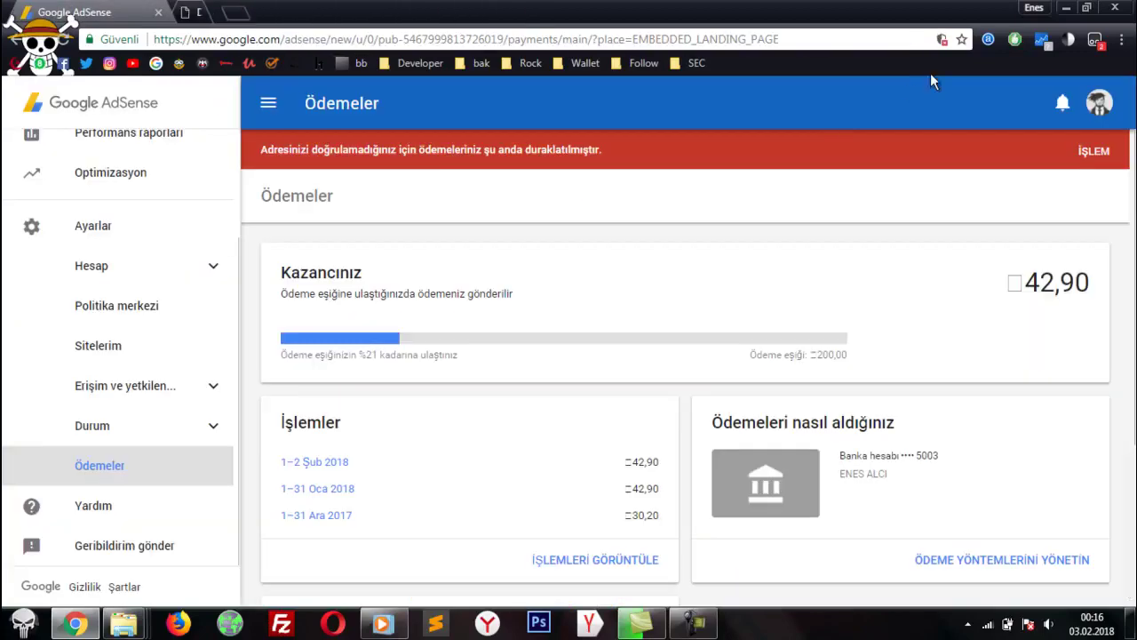
pyautogui.click(1066, 7)
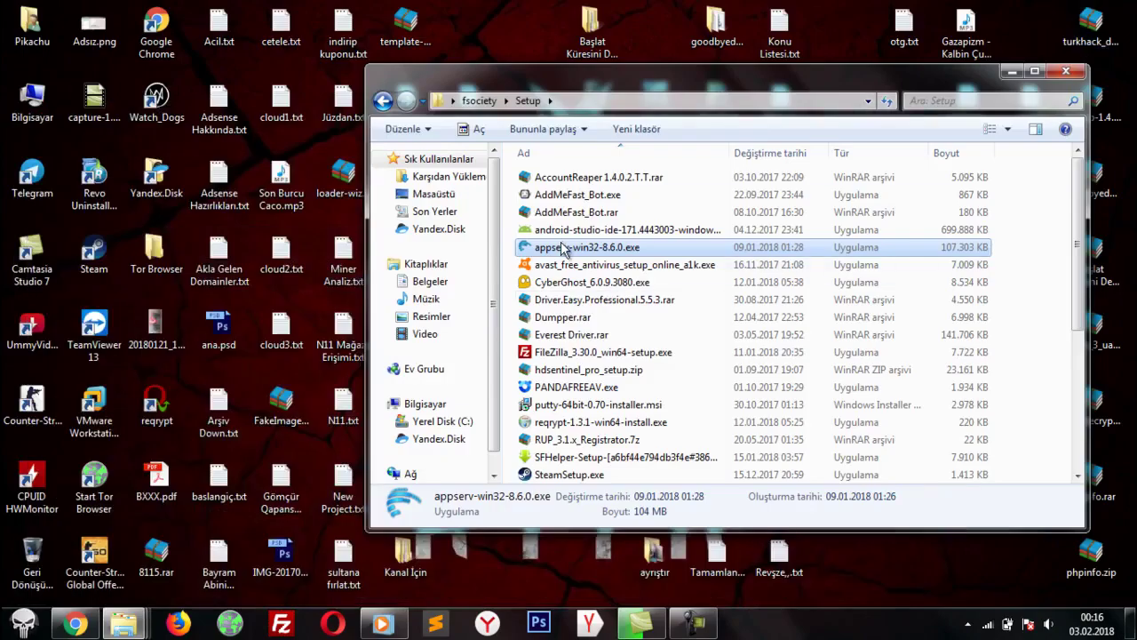
pyautogui.doubleClick(567, 249)
pyautogui.click(615, 326)
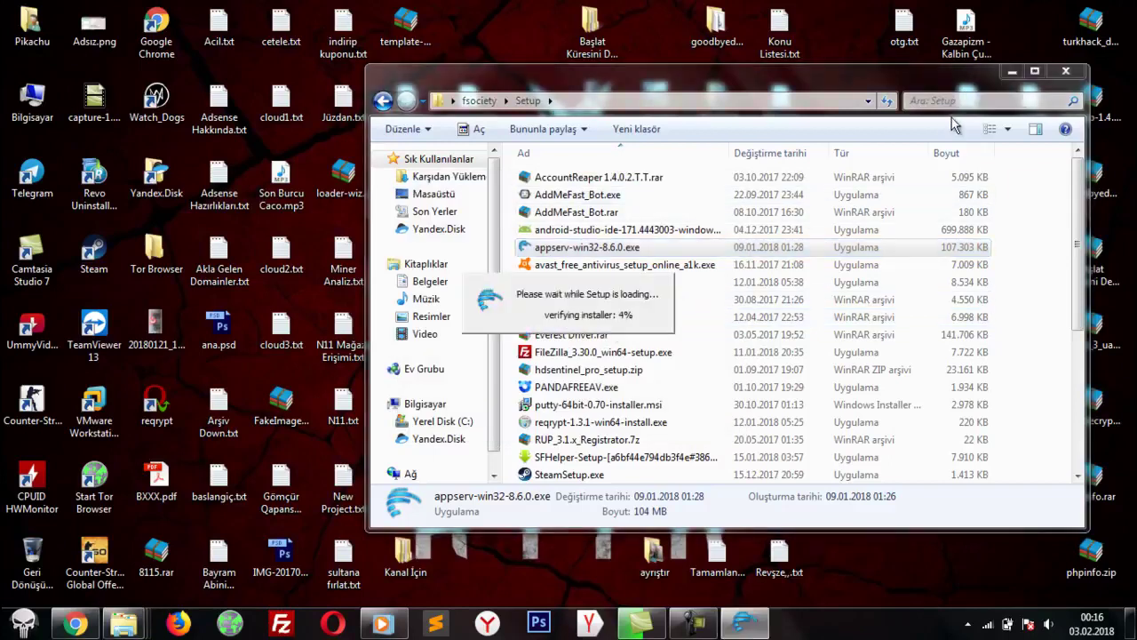
# Step: Minimize the Setup folder and refresh the desktop twice while verification completes
pyautogui.click(1018, 73)
pyautogui.rightClick(922, 179)
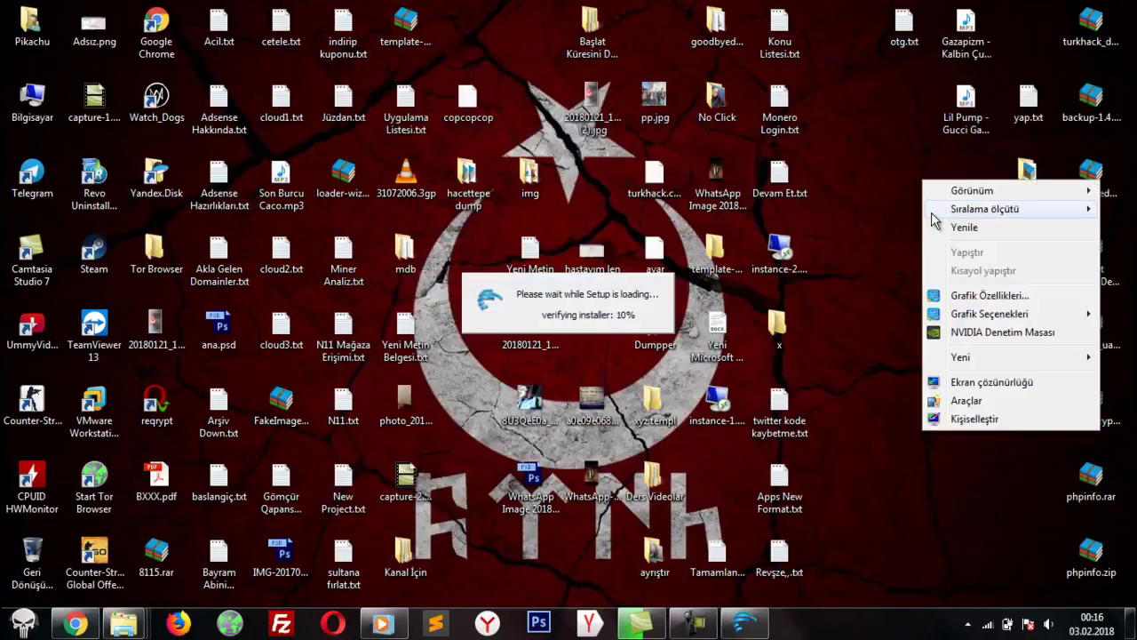
pyautogui.click(955, 224)
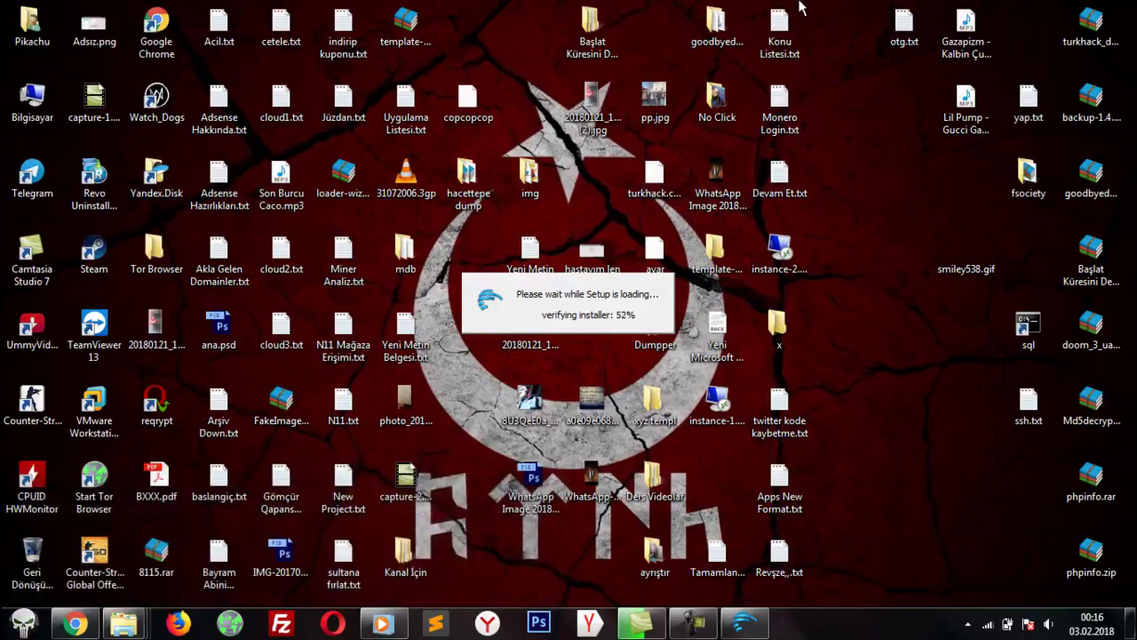
pyautogui.moveTo(787, 4); pyautogui.dragTo(862, 578)
pyautogui.click(884, 594)
pyautogui.rightClick(869, 427)
pyautogui.click(912, 225)
pyautogui.moveTo(904, 44); pyautogui.dragTo(811, 364)
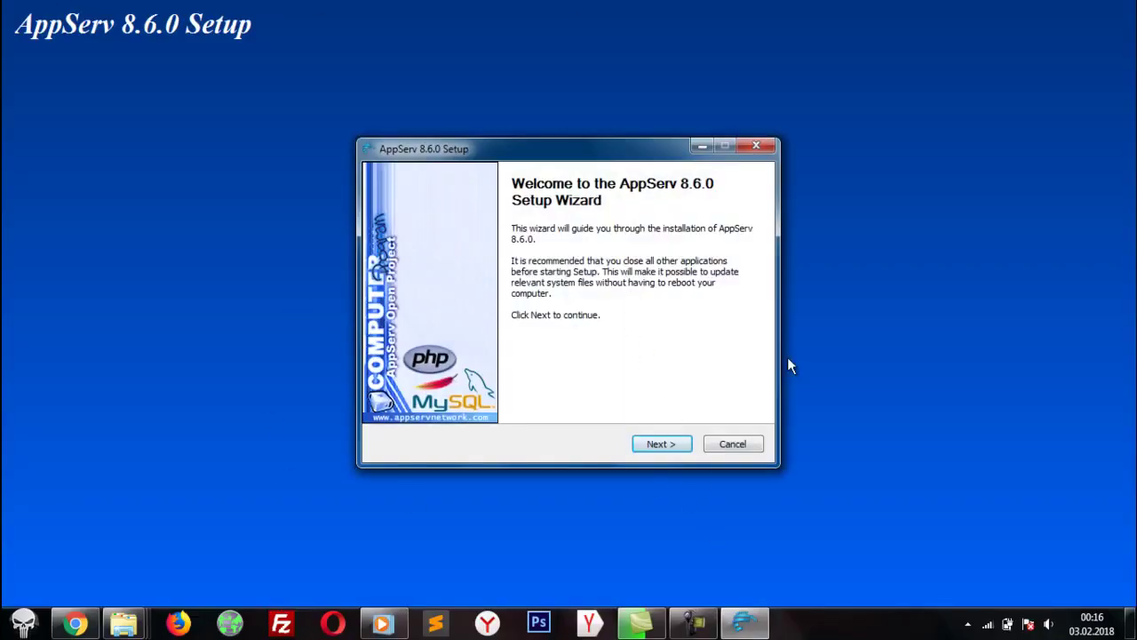
# Step: Accept the license, keep the default location and all four components selected
pyautogui.click(660, 446)
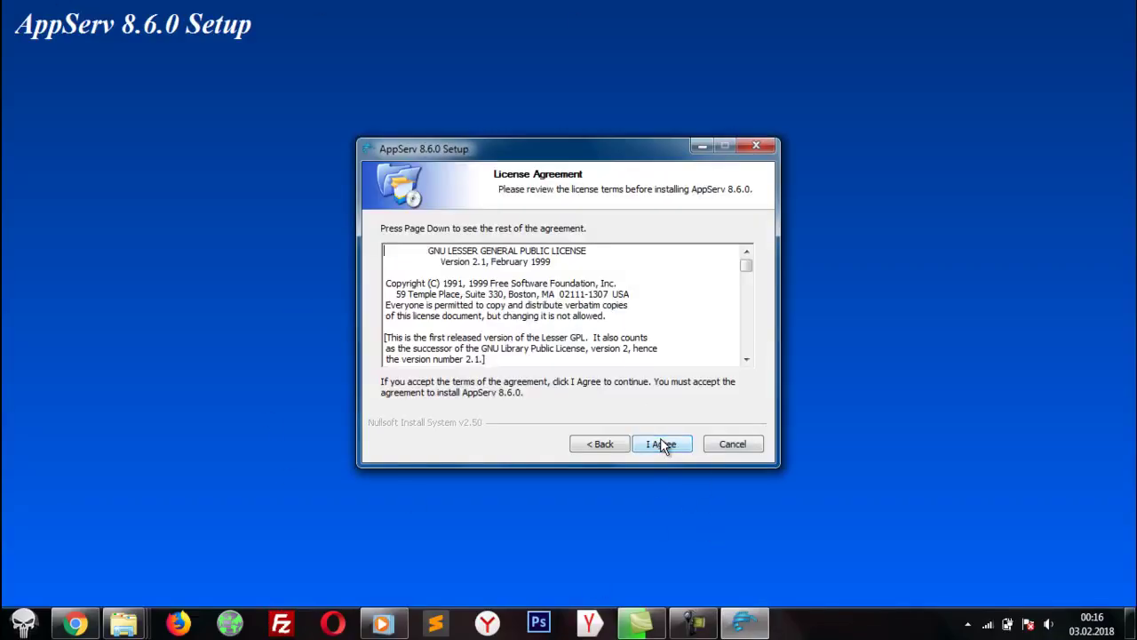
pyautogui.click(661, 447)
pyautogui.click(661, 447)
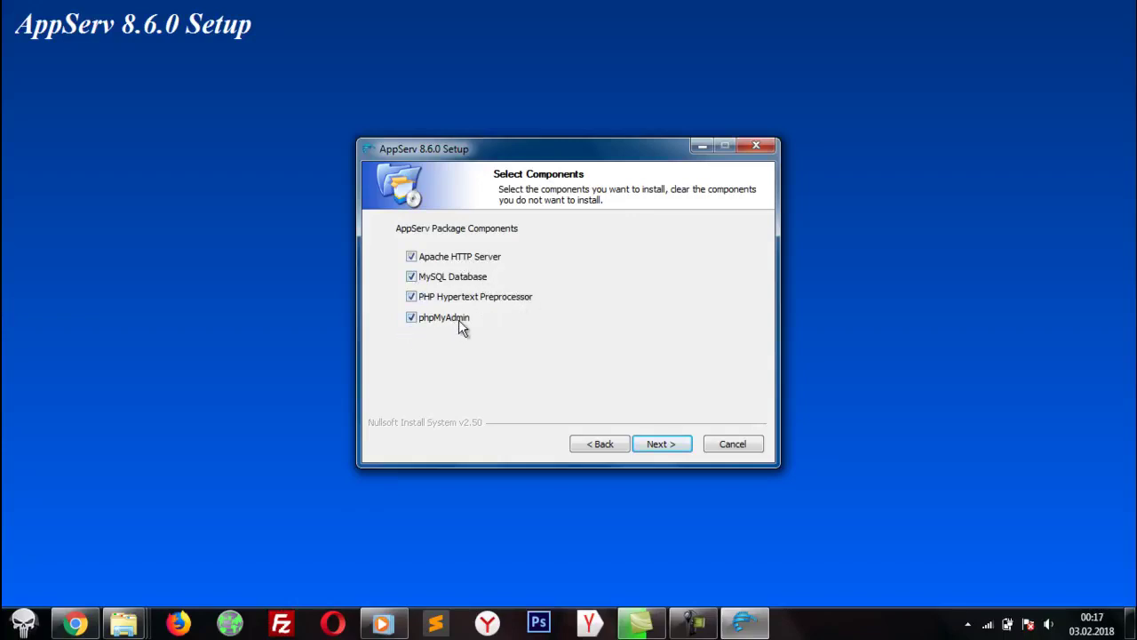
pyautogui.click(657, 442)
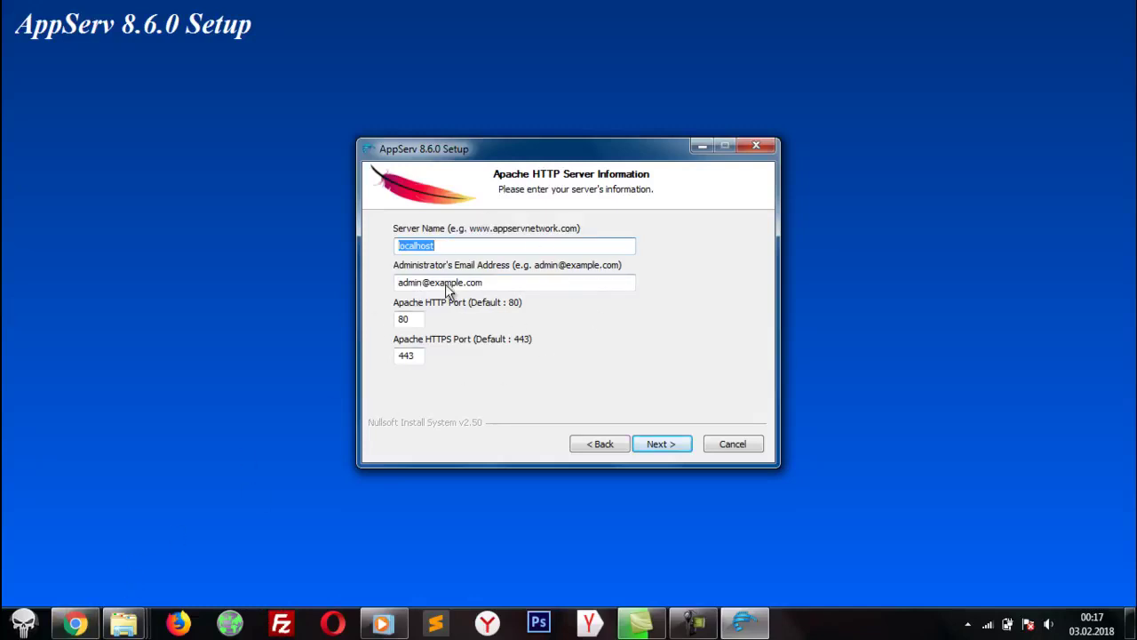
# Step: Review Server Name localhost, admin email and ports 80/443, then accept the Apache settings
pyautogui.click(518, 245)
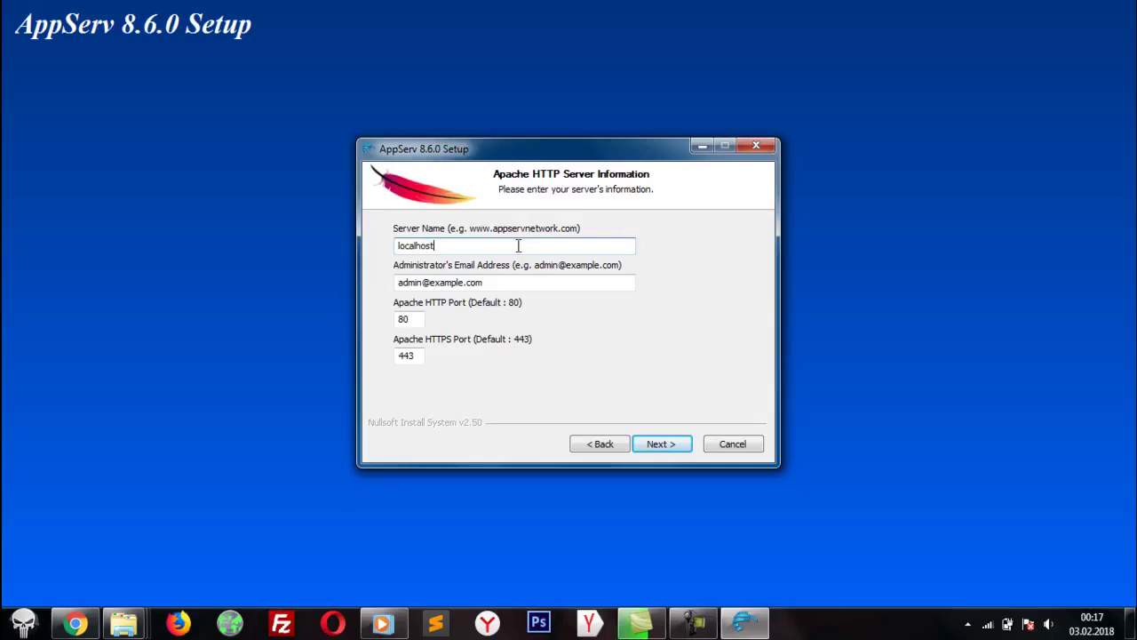
pyautogui.click(76, 622)
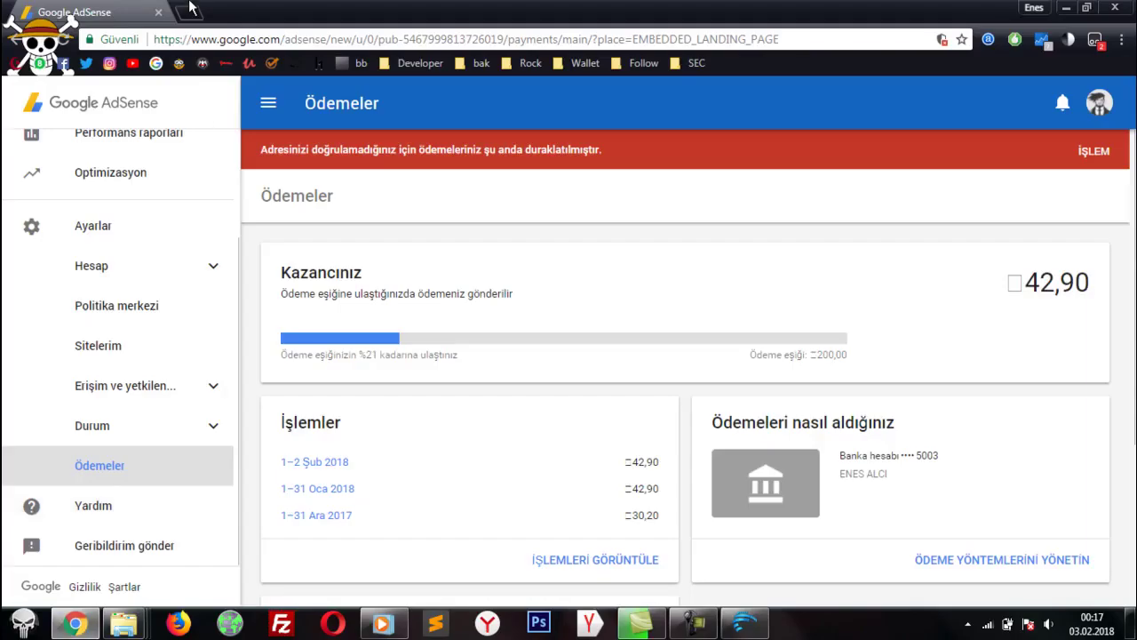
pyautogui.click(189, 11)
pyautogui.write('localhost')
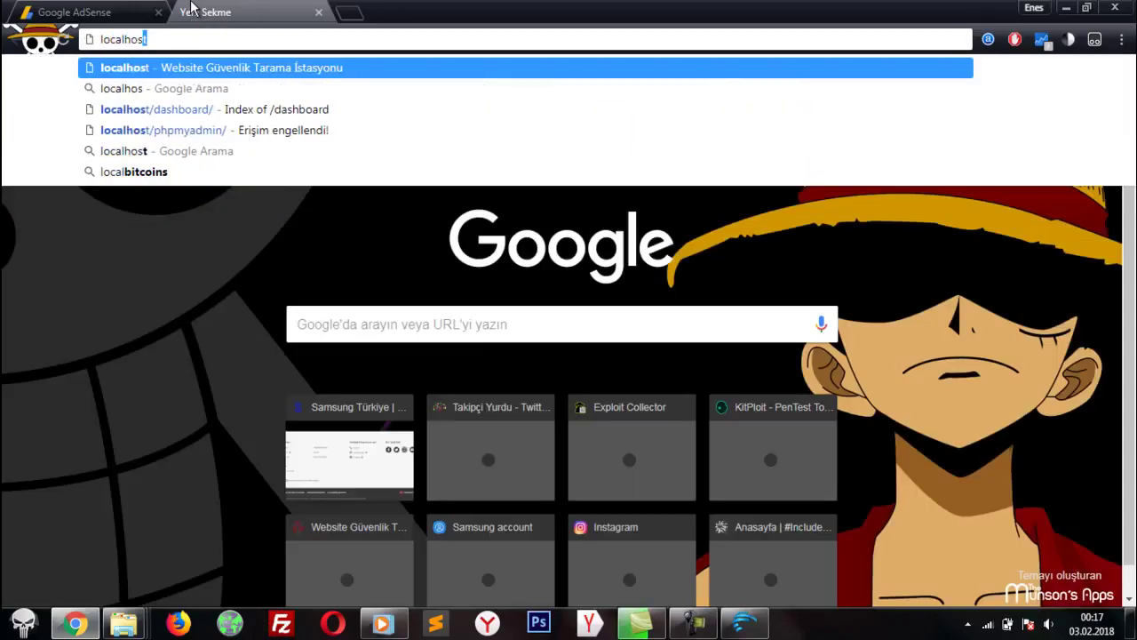
pyautogui.click(745, 622)
pyautogui.click(503, 282)
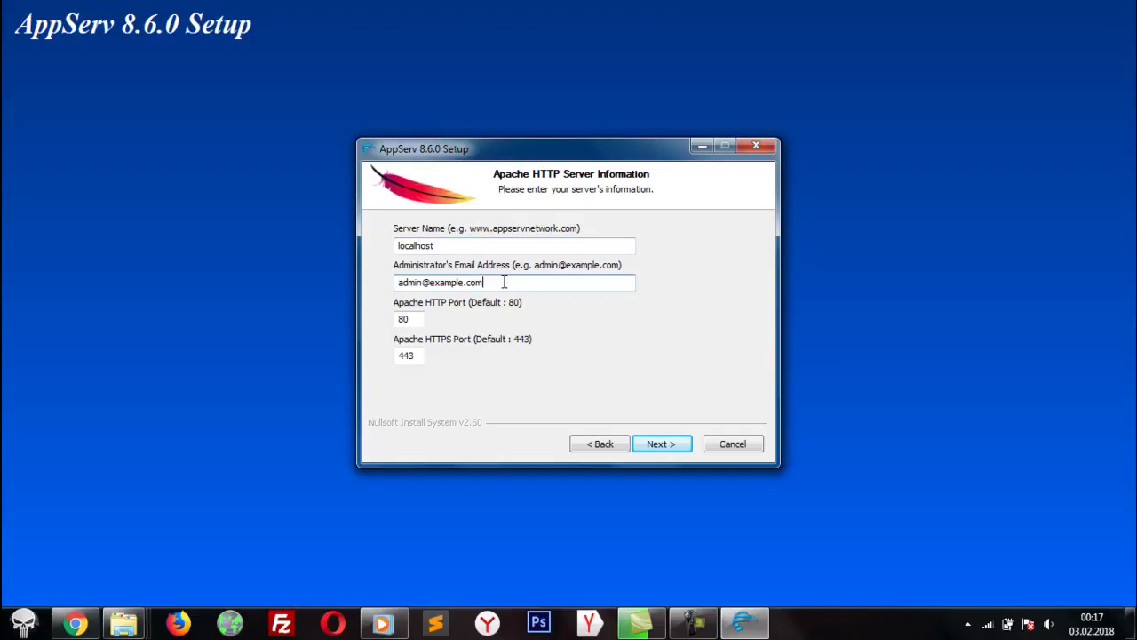
pyautogui.click(419, 354)
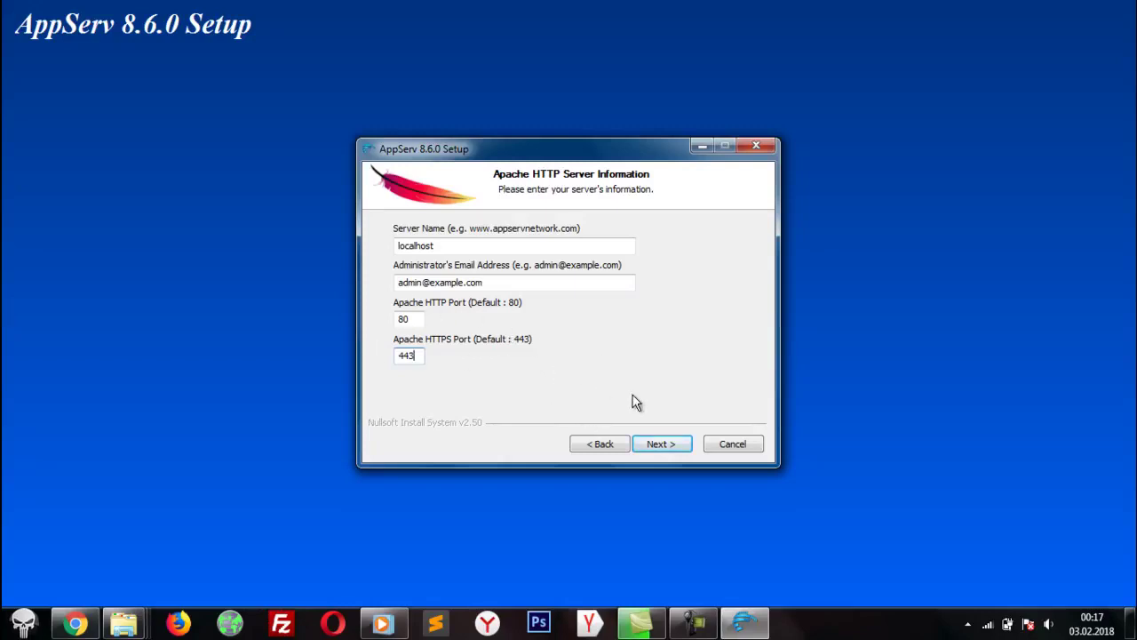
pyautogui.click(661, 443)
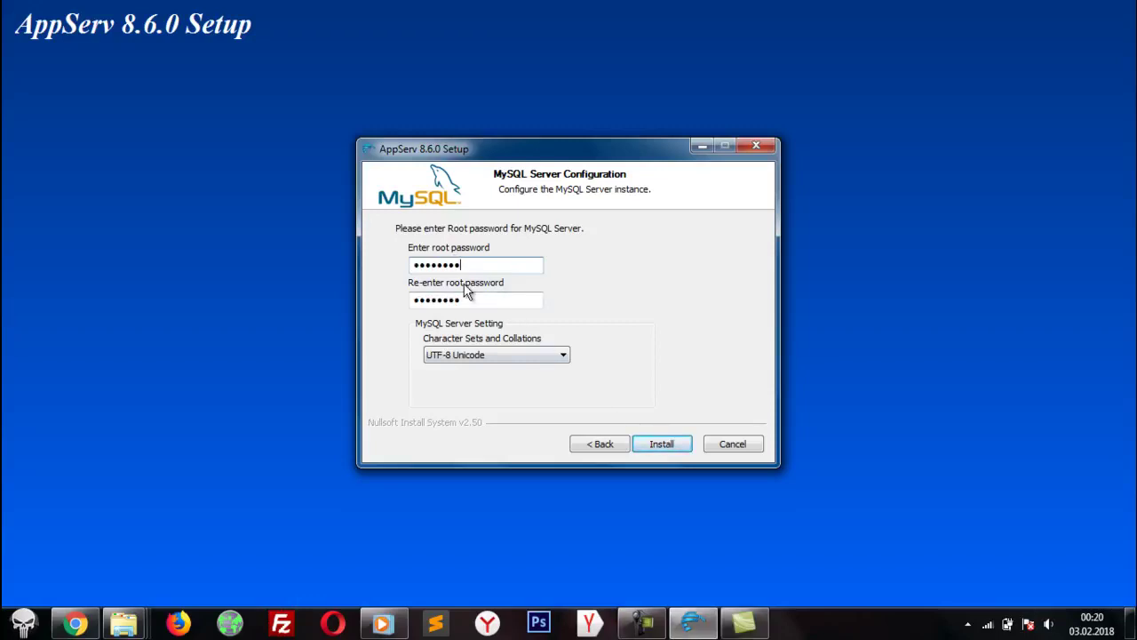
# Step: Re-enter the MySQL root password and start the installation
pyautogui.press('Tab')
pyautogui.write('123')
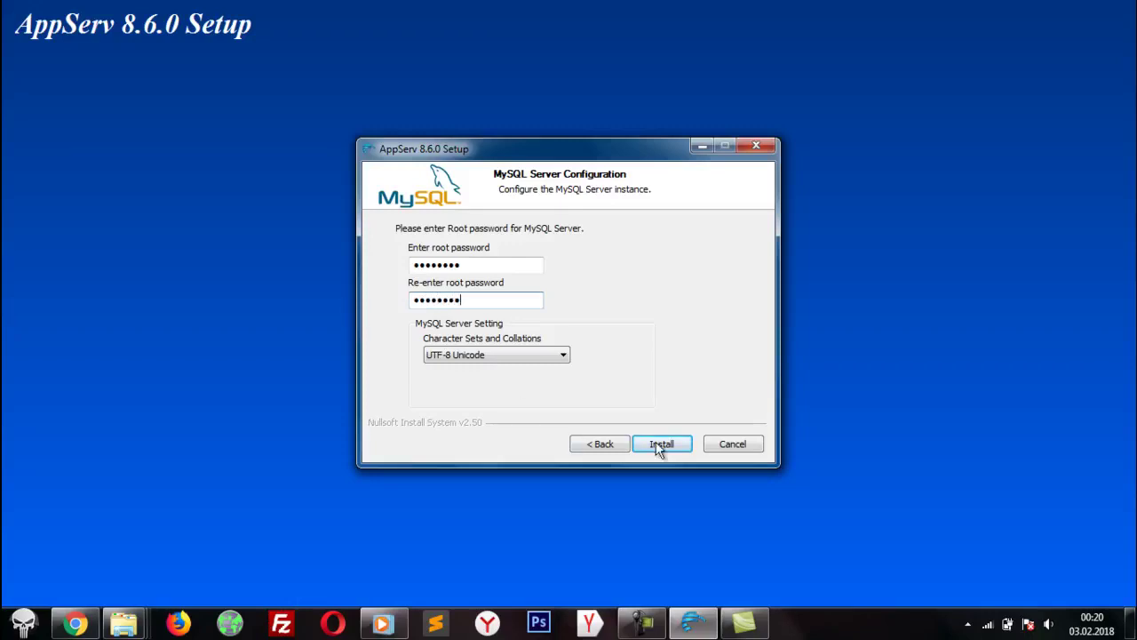
pyautogui.click(661, 443)
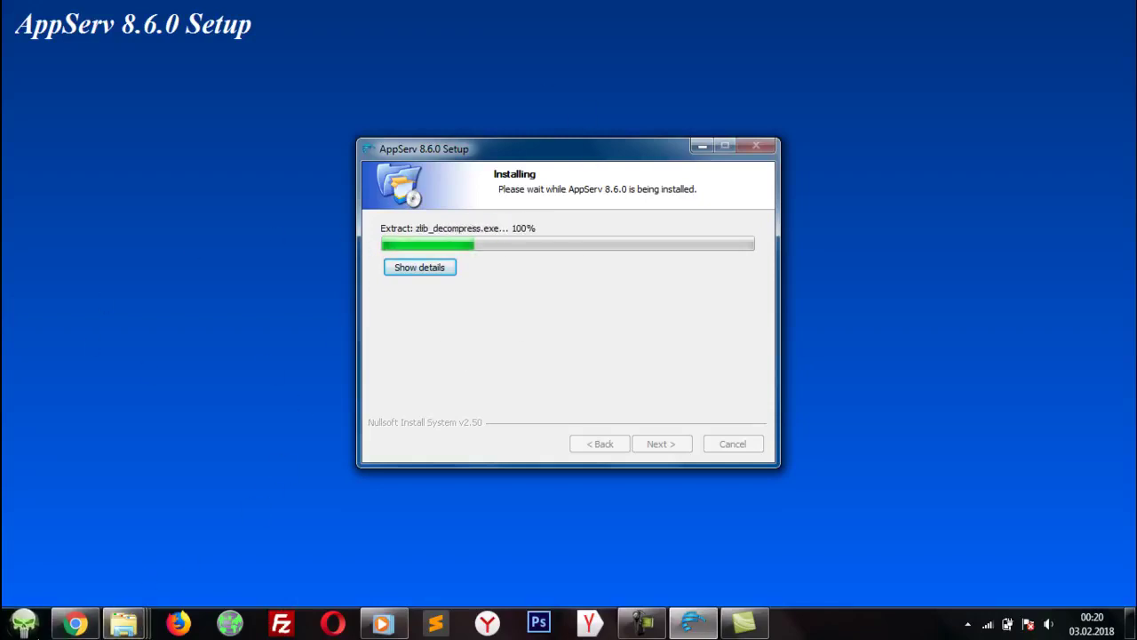
# Step: Open a new Chrome tab, then show and refresh the desktop
pyautogui.click(55, 627)
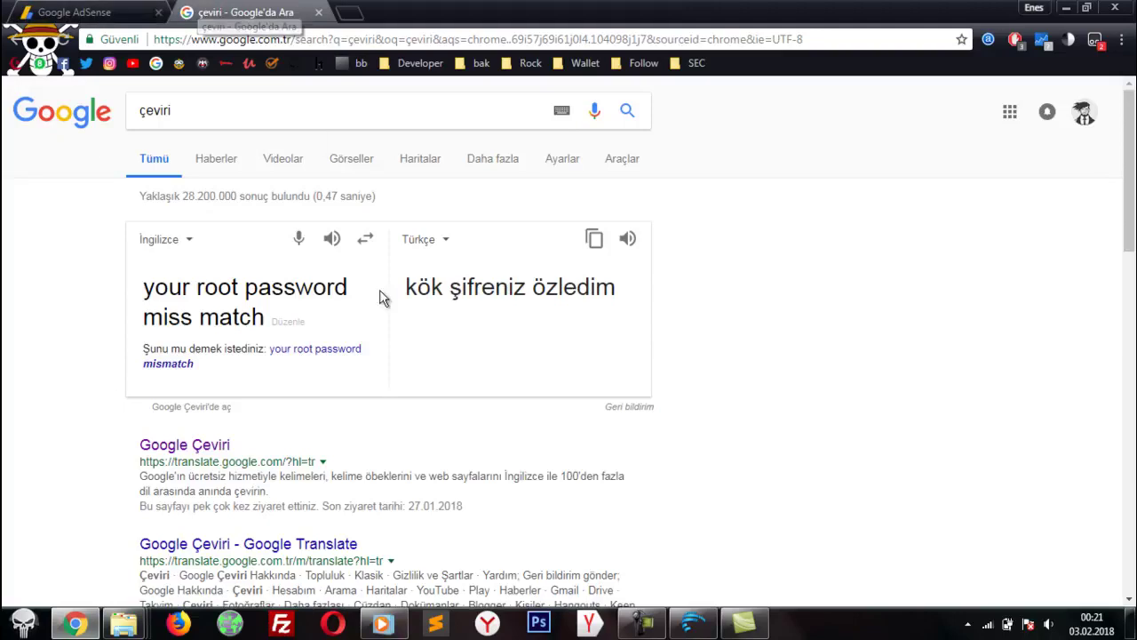
pyautogui.click(348, 12)
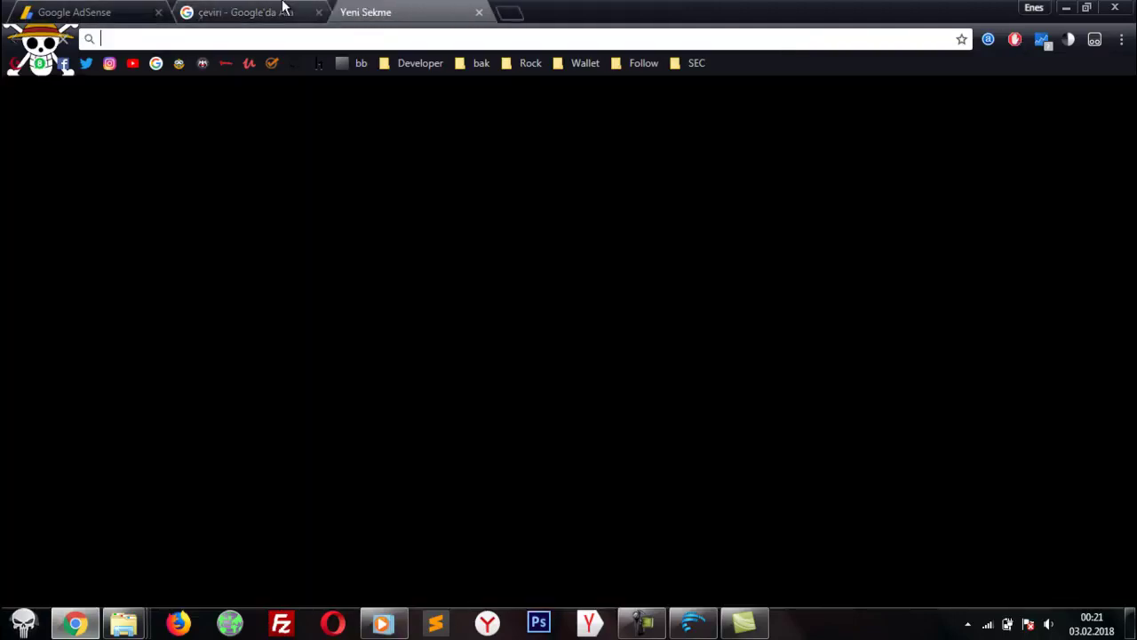
pyautogui.press('super+d')
pyautogui.rightClick(851, 348)
pyautogui.click(903, 395)
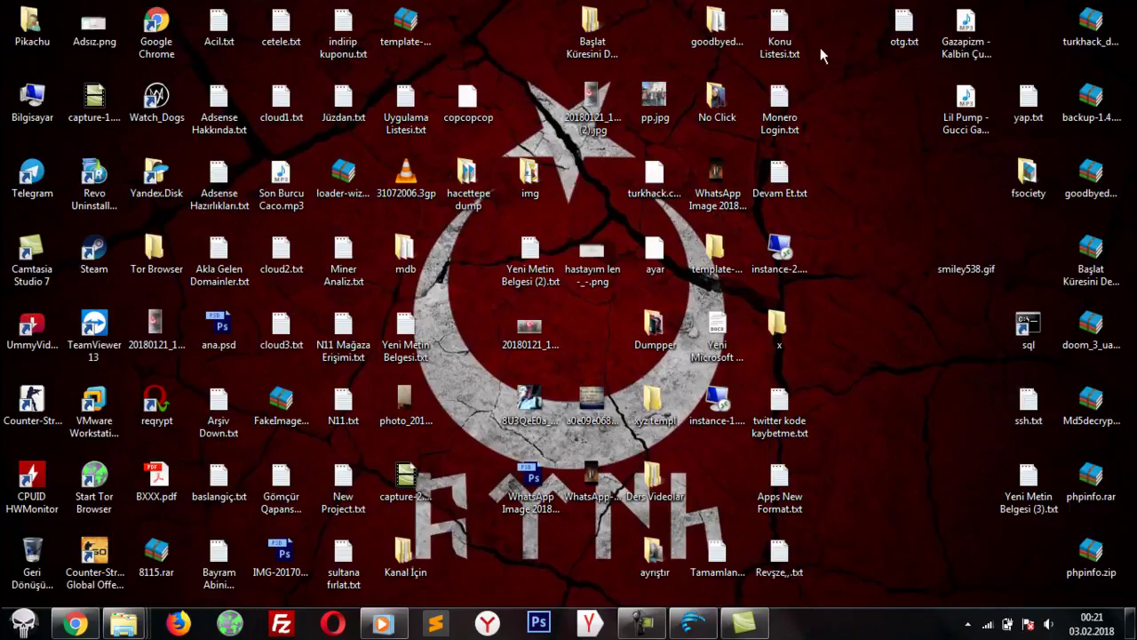
pyautogui.moveTo(789, 2); pyautogui.dragTo(899, 628)
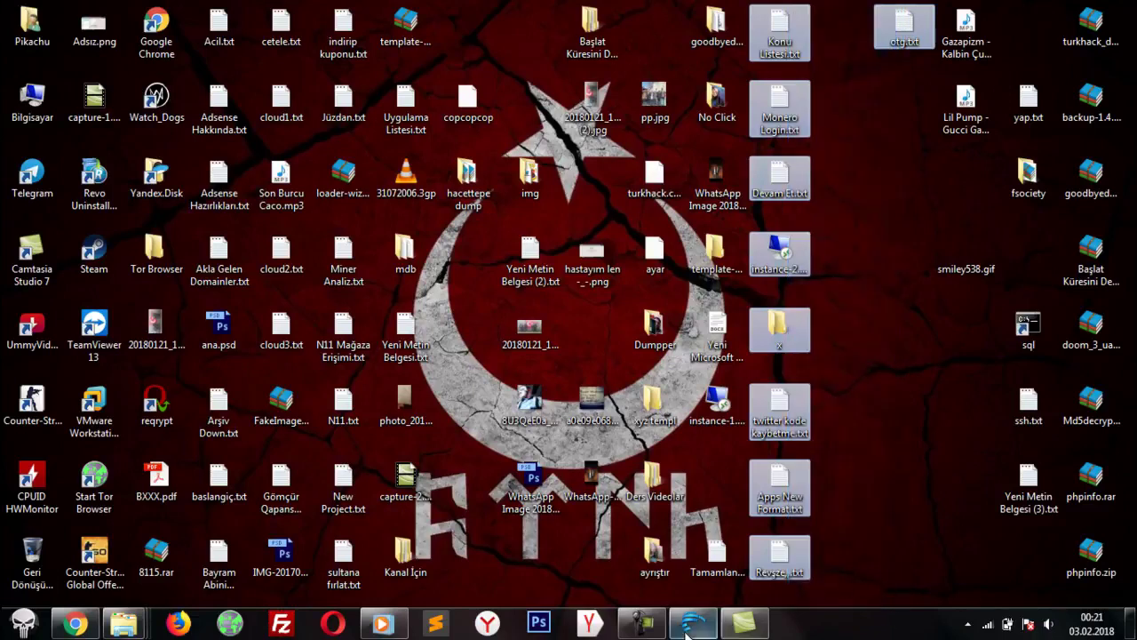
pyautogui.click(653, 628)
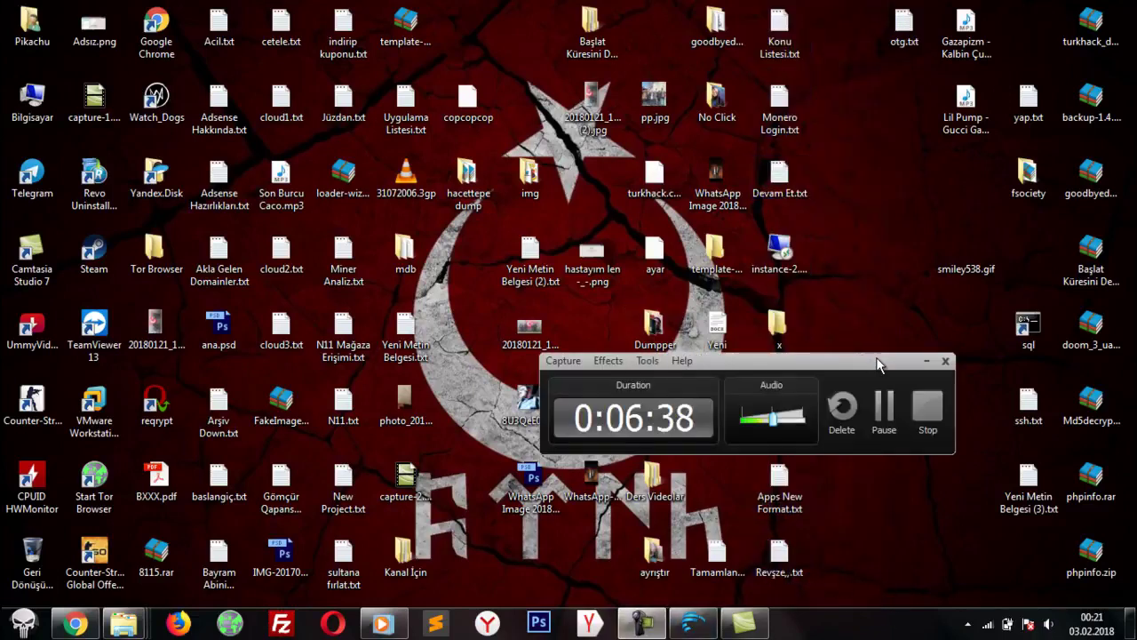
pyautogui.click(922, 360)
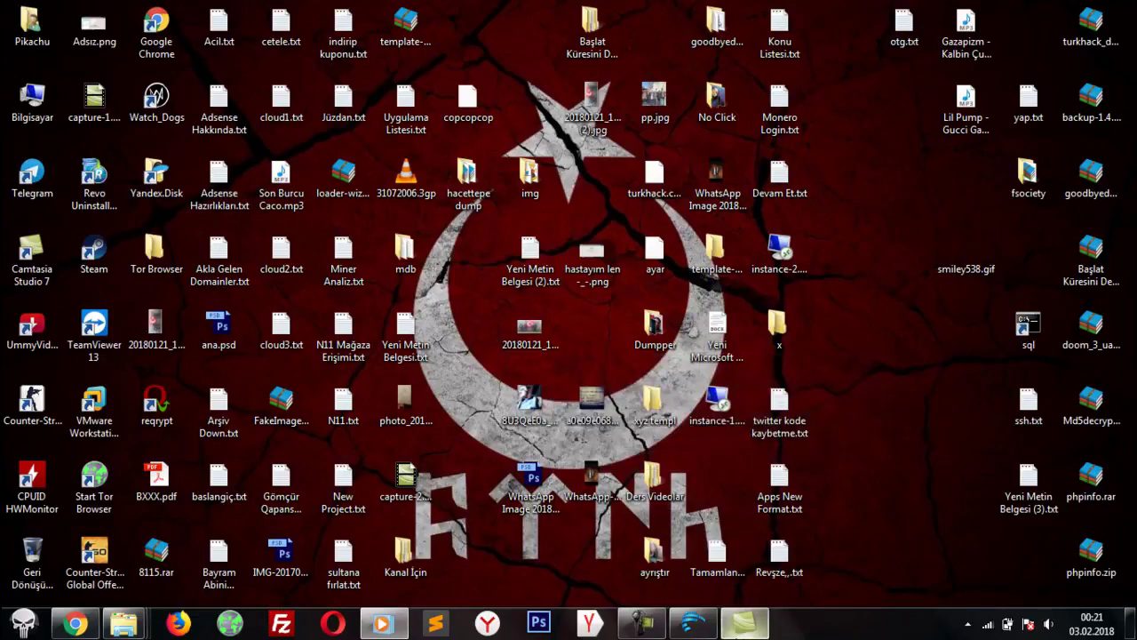
pyautogui.click(664, 628)
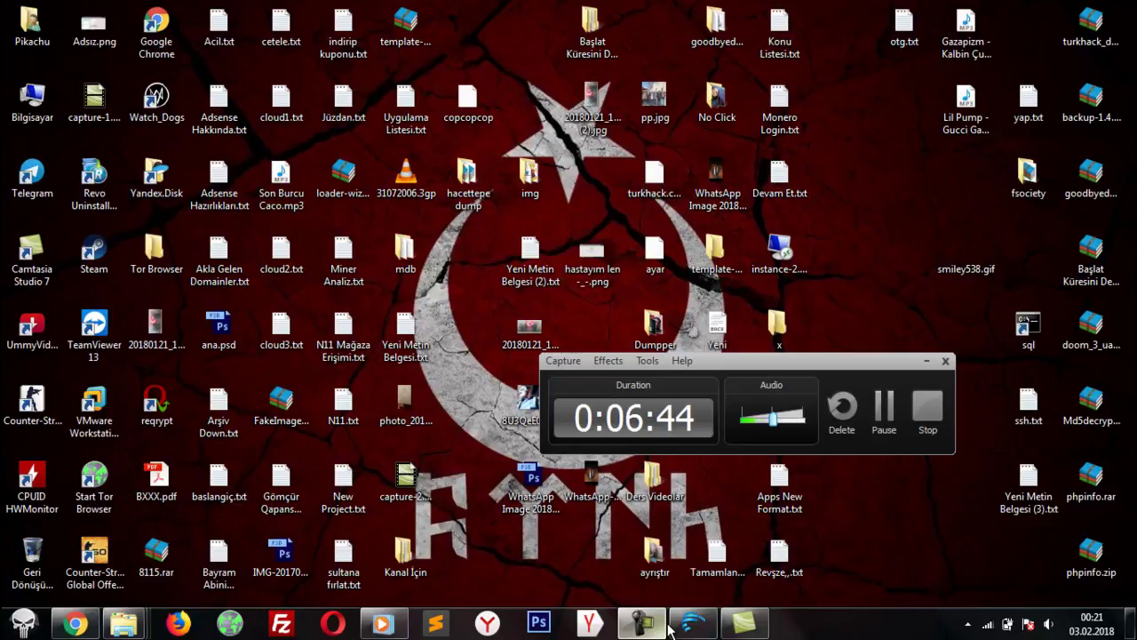
pyautogui.click(666, 625)
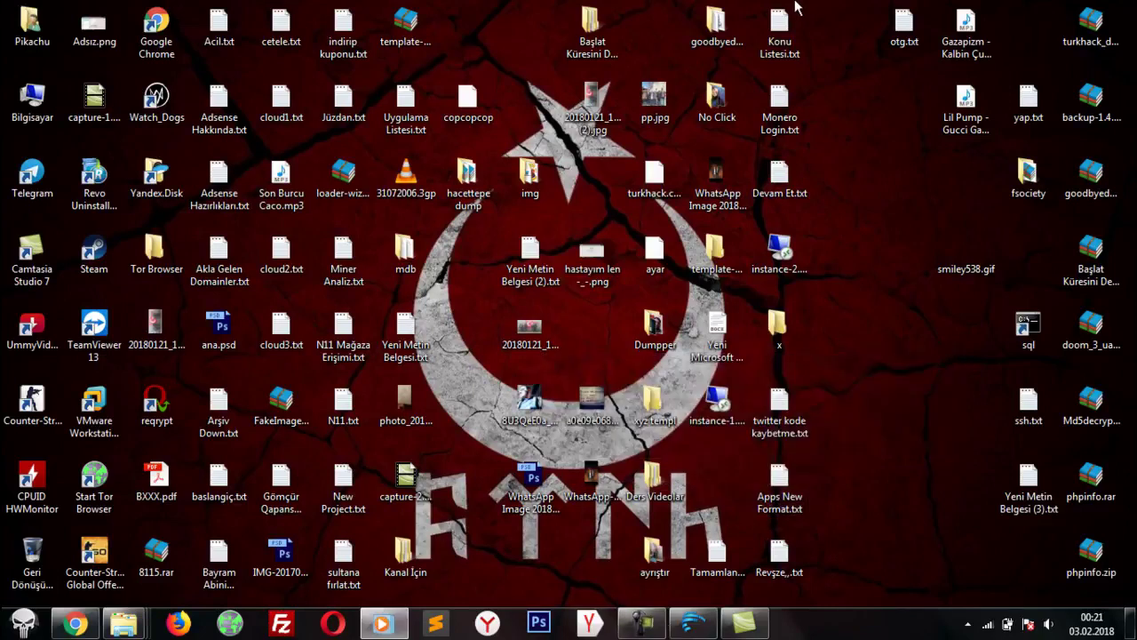
pyautogui.moveTo(787, 7); pyautogui.dragTo(865, 359)
pyautogui.click(865, 359)
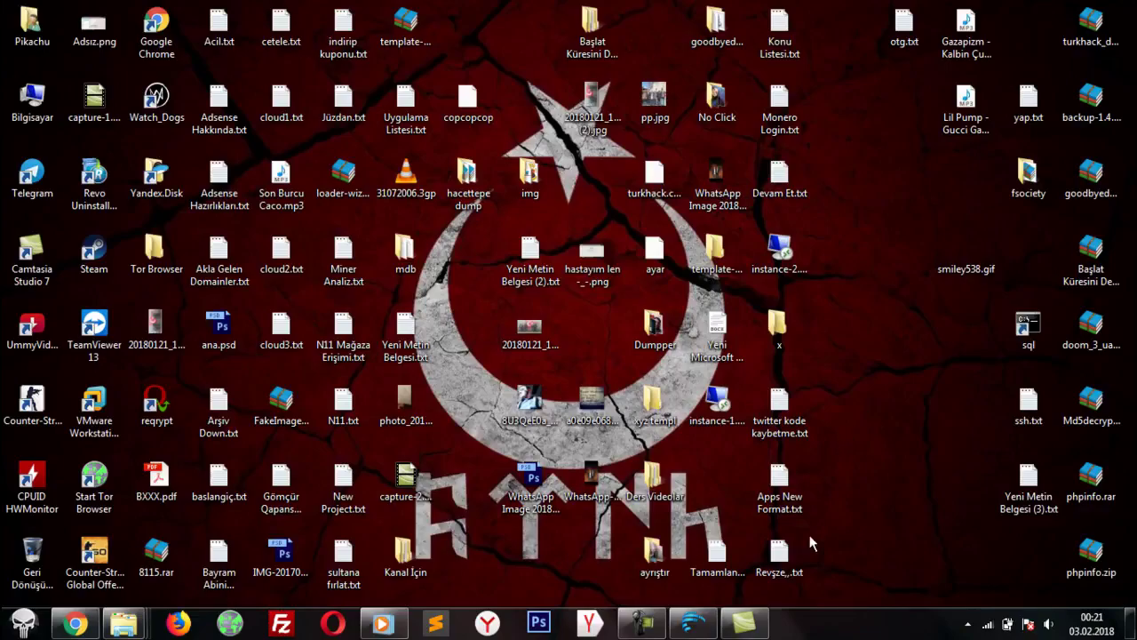
pyautogui.click(700, 630)
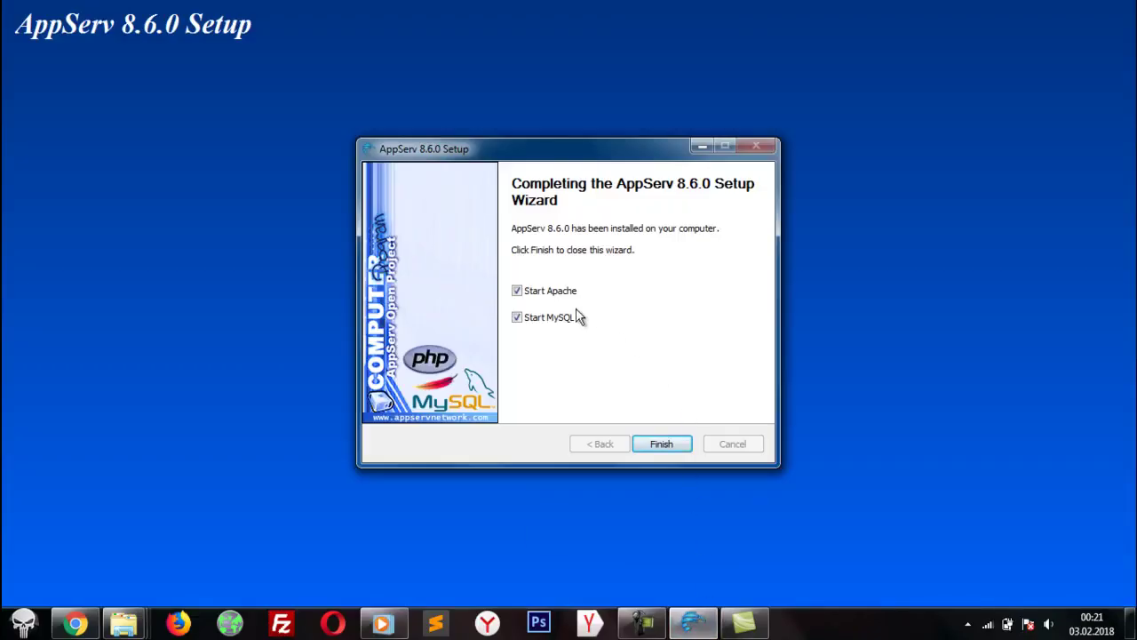
# Step: Finish setup with Start Apache and Start MySQL checked, then bring Chrome forward
pyautogui.click(665, 444)
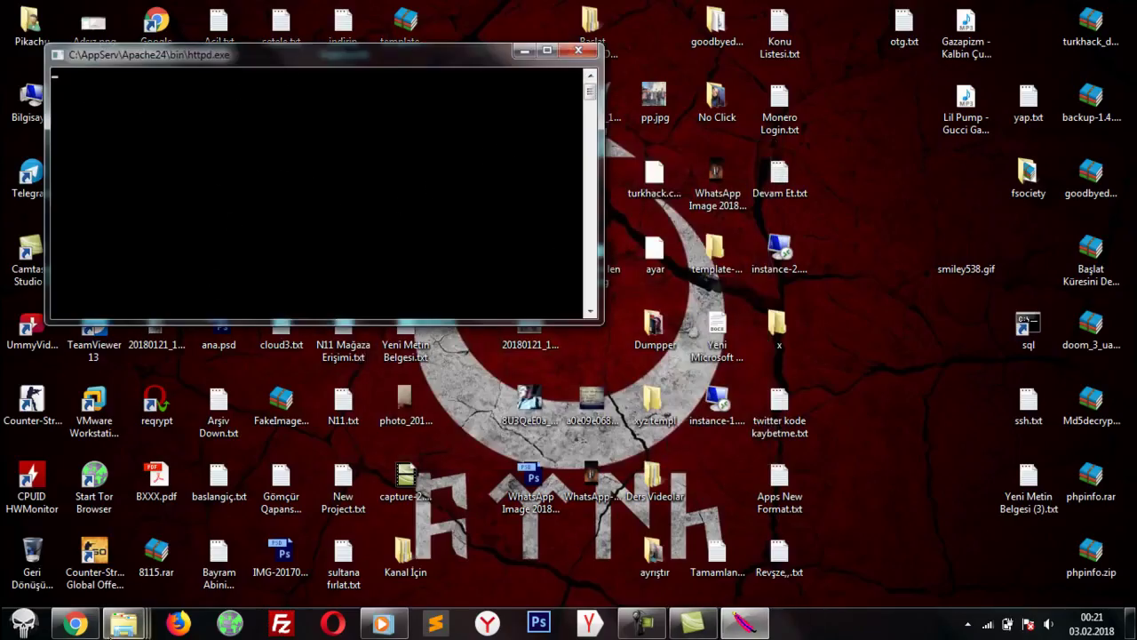
pyautogui.click(75, 624)
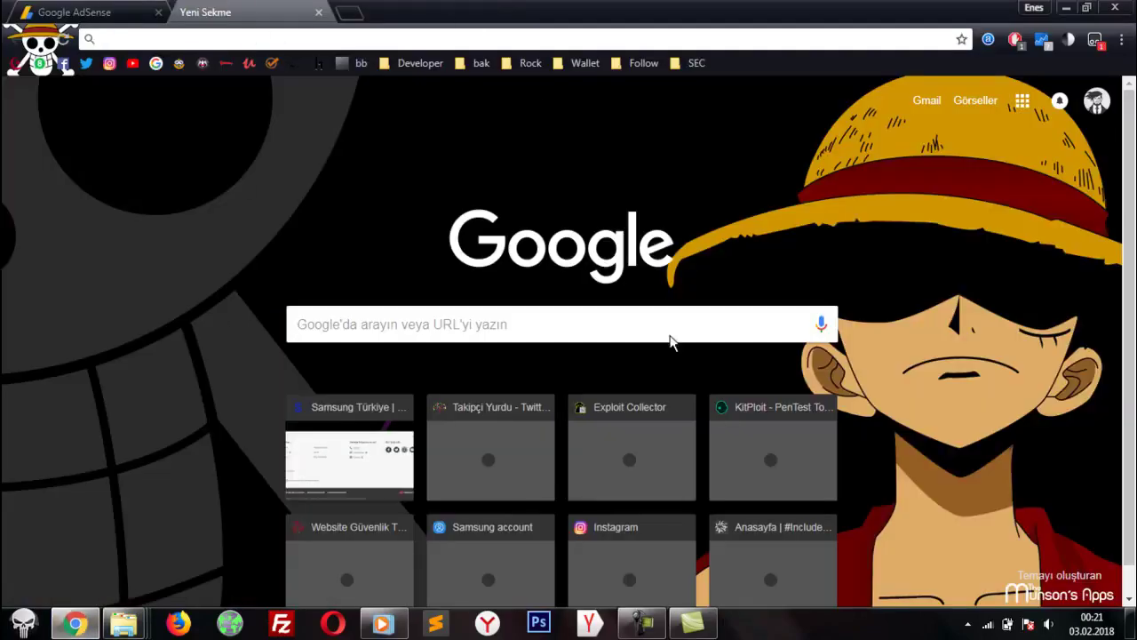
# Step: Load localhost in Chrome and scroll the AppServ 8.6.0 page reporting PHP 5.6.30
pyautogui.write('localhost')
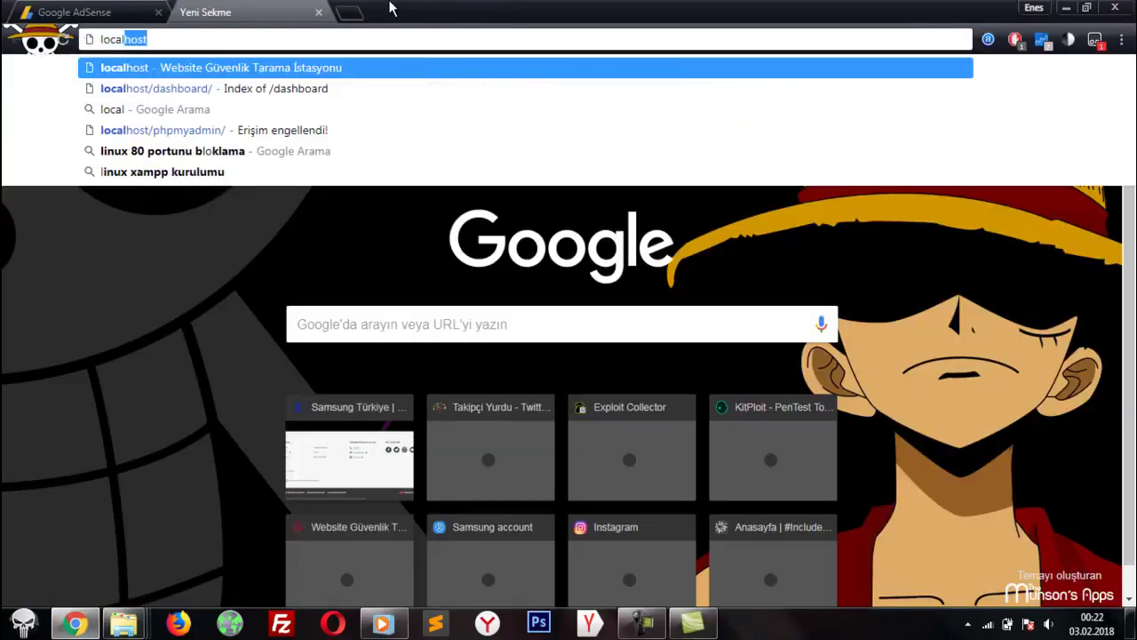
pyautogui.press('Return')
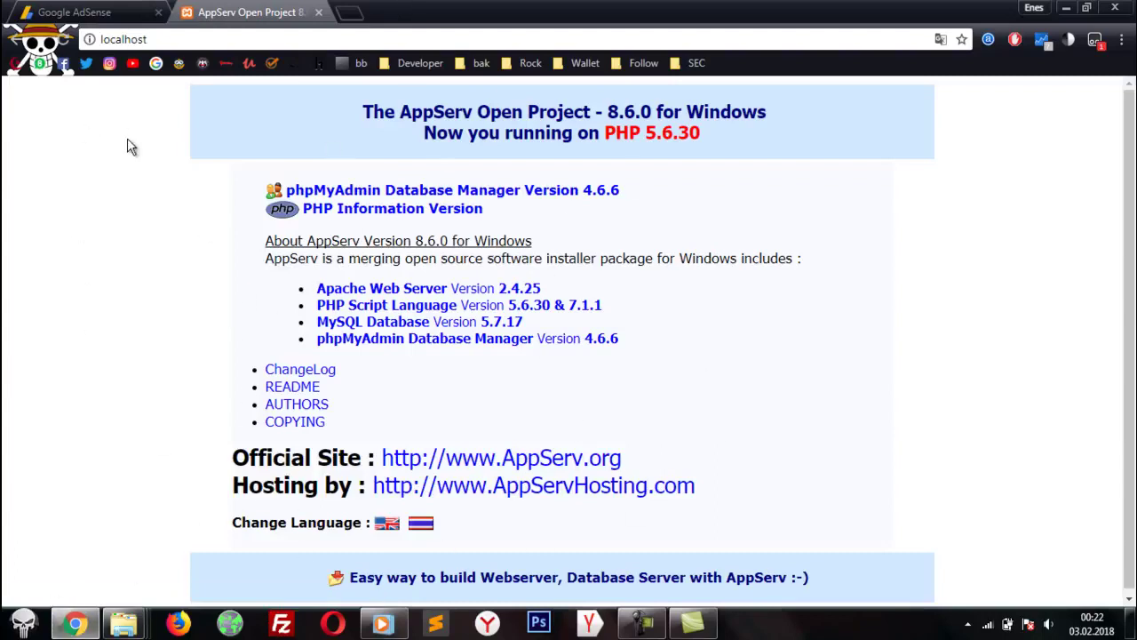
pyautogui.scroll(-1, 668, 377)
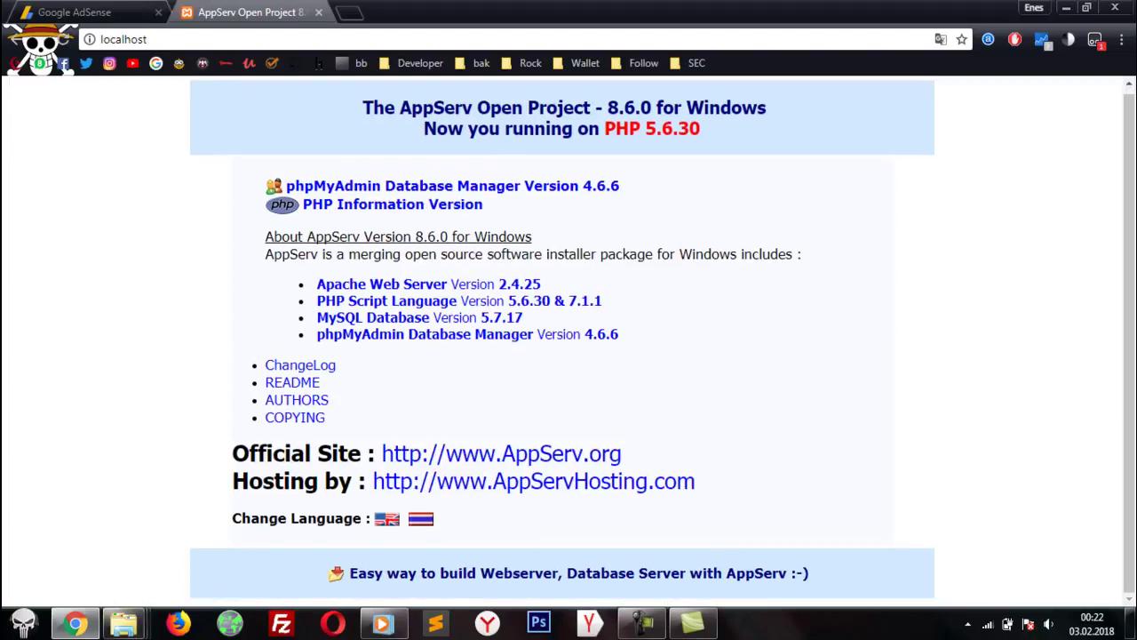
# Step: Open the C:\AppServ\www folder in a fresh File Explorer window
pyautogui.rightClick(125, 622)
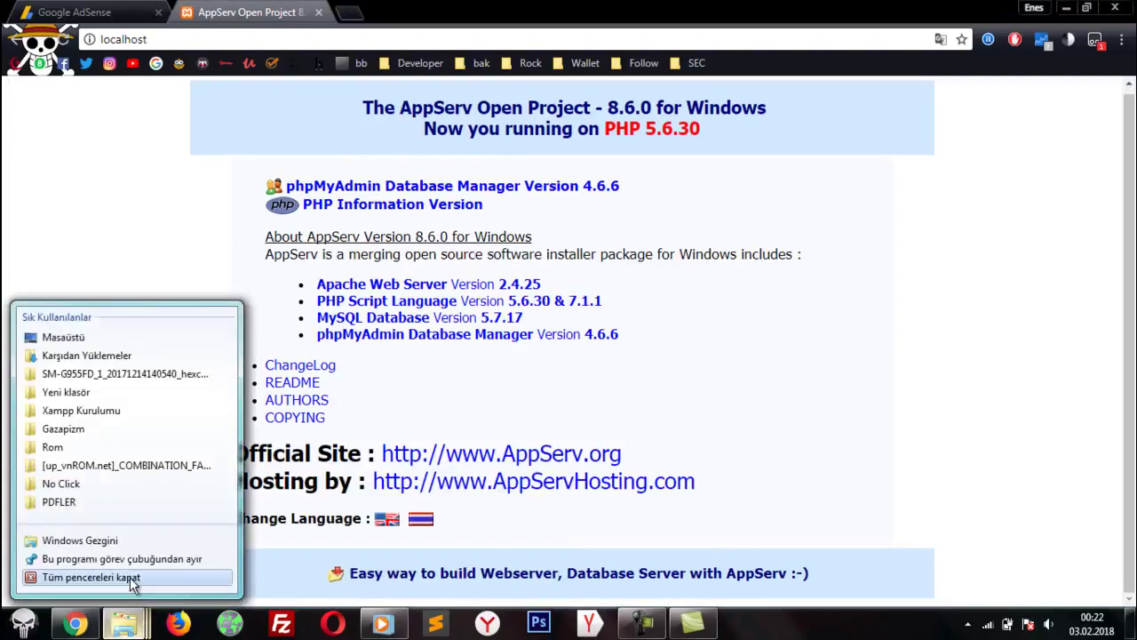
pyautogui.click(129, 579)
pyautogui.click(127, 622)
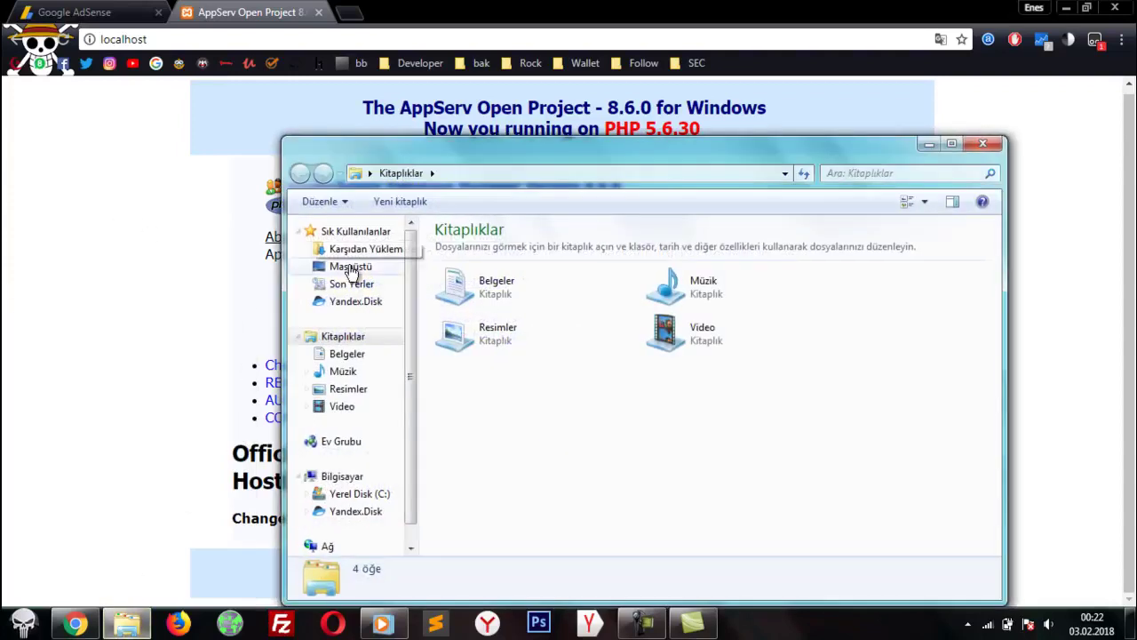
pyautogui.click(350, 511)
pyautogui.click(342, 477)
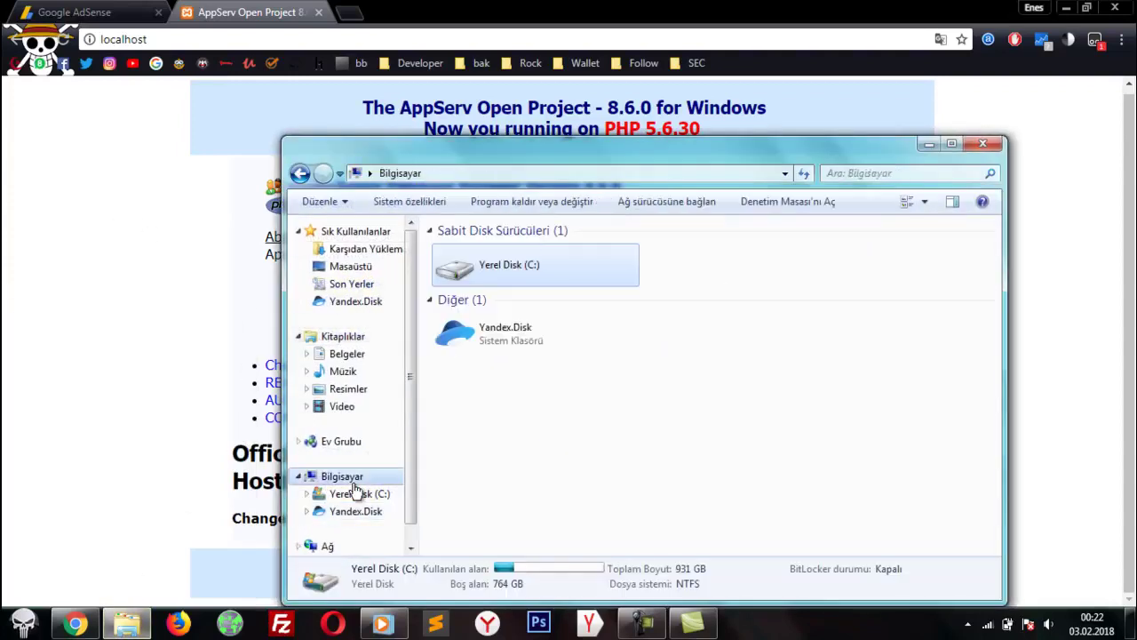
pyautogui.doubleClick(506, 256)
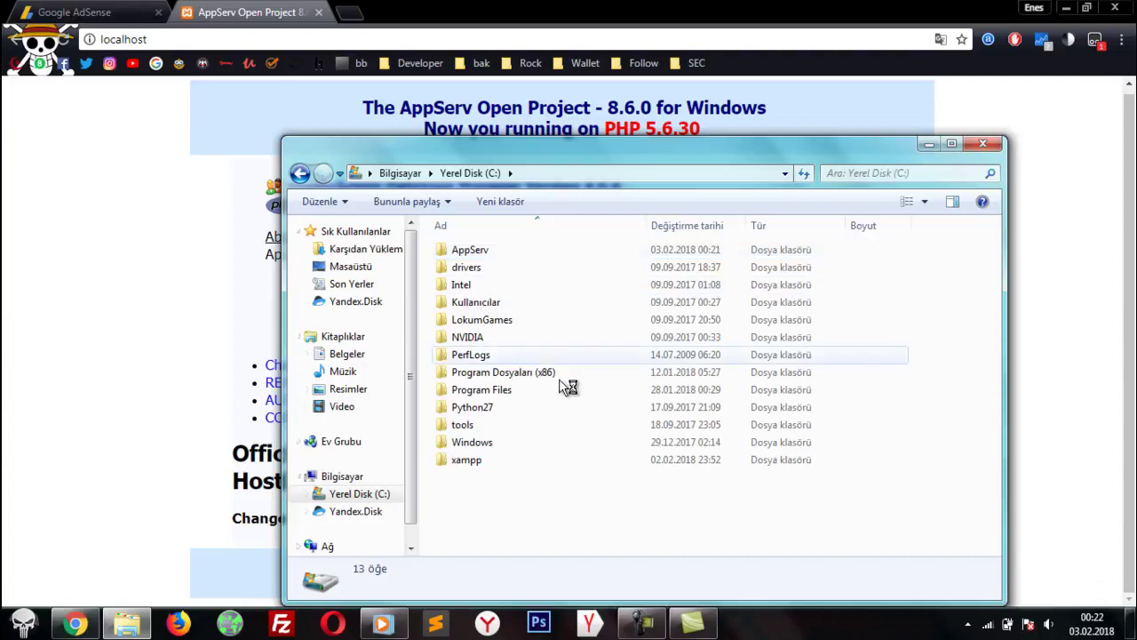
pyautogui.click(530, 265)
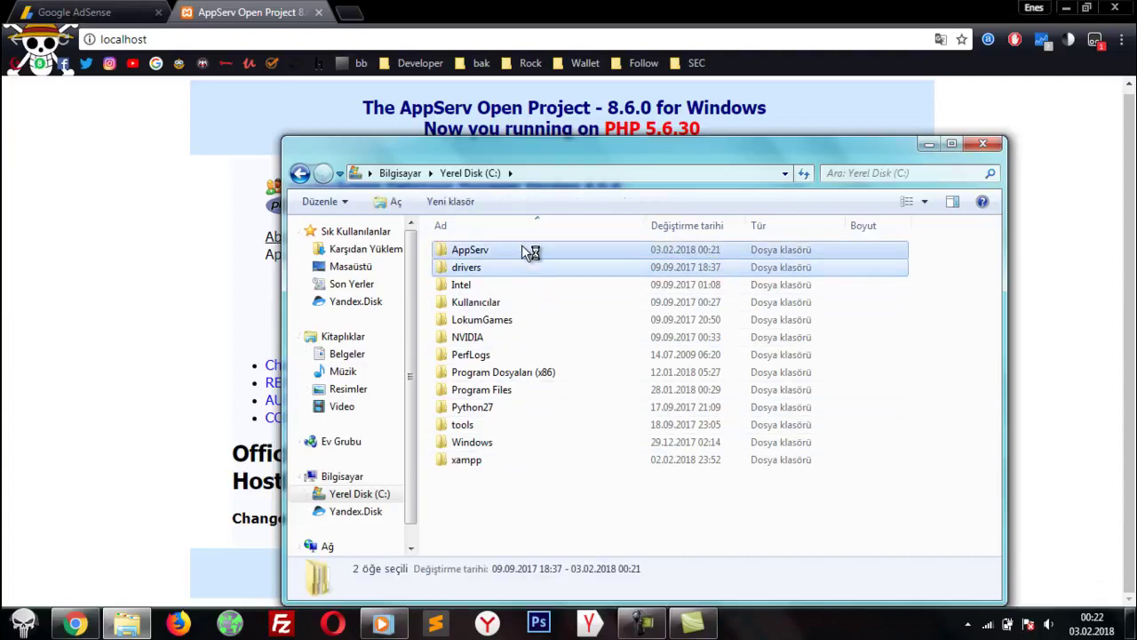
pyautogui.doubleClick(522, 250)
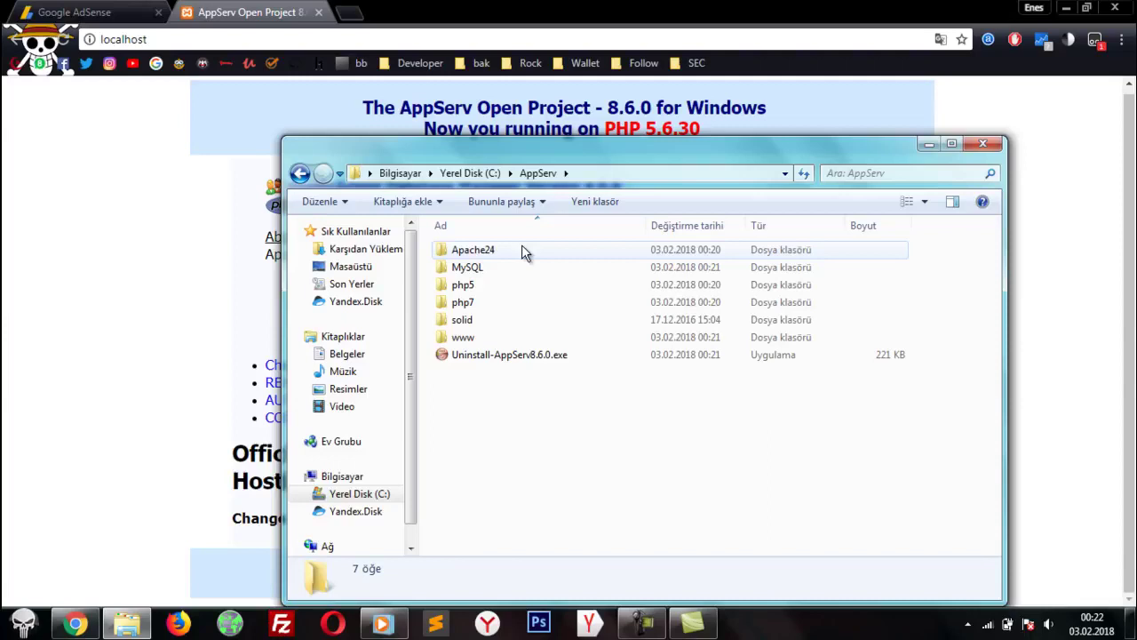
pyautogui.doubleClick(463, 337)
# Step: Delete index.php from the www folder and confirm the deletion
pyautogui.moveTo(689, 417); pyautogui.dragTo(440, 236)
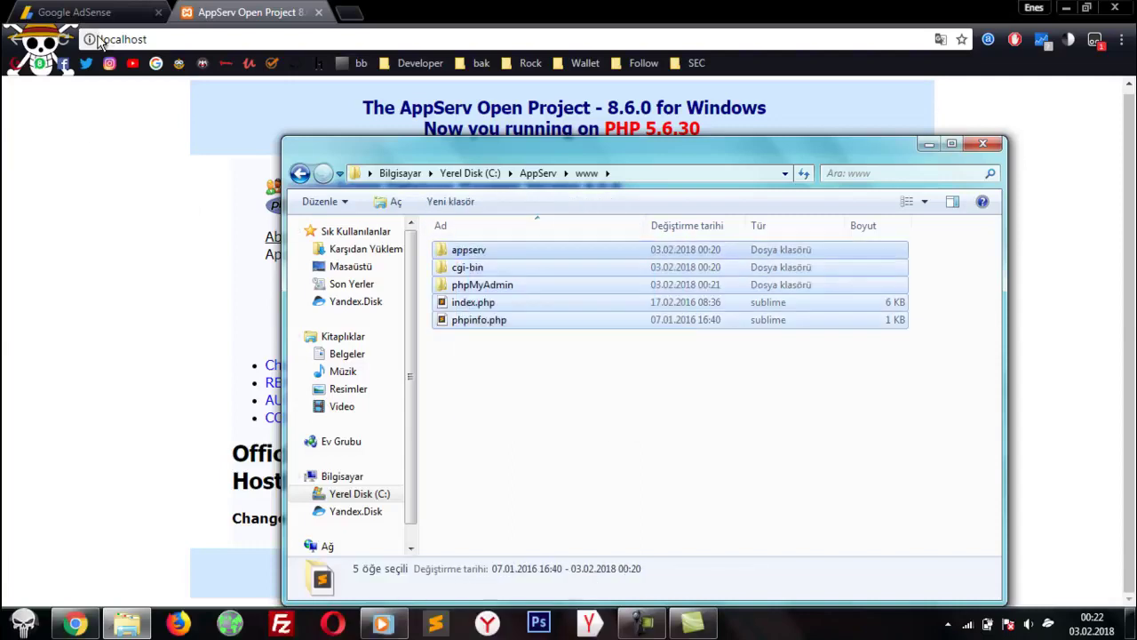
pyautogui.hotkey('alt', 'Tab')
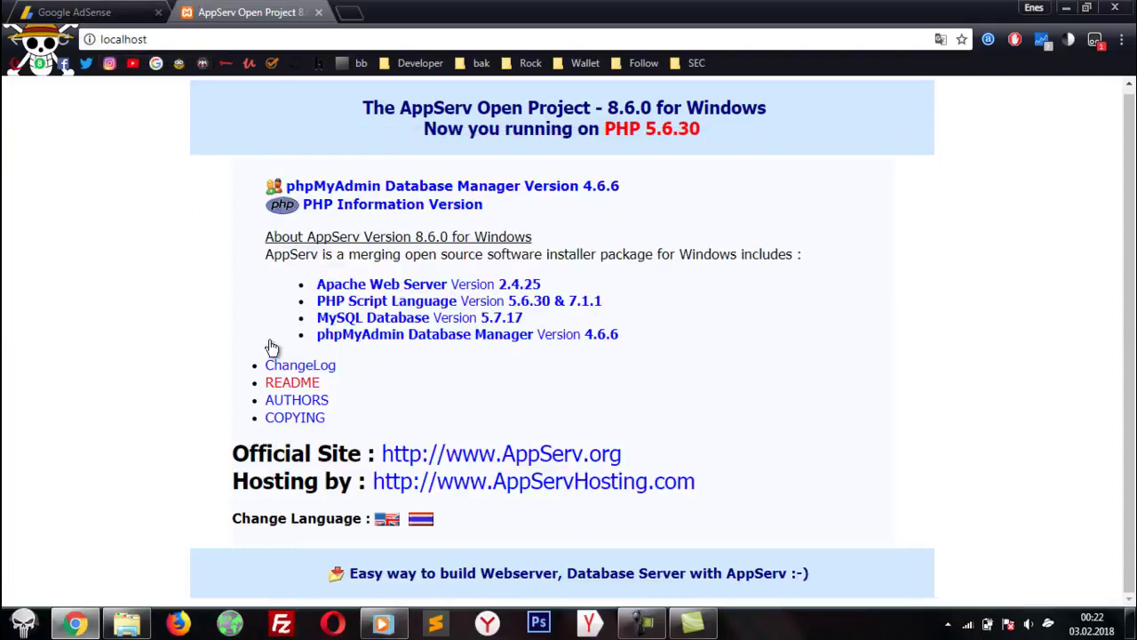
pyautogui.click(127, 622)
pyautogui.click(471, 345)
pyautogui.click(491, 304)
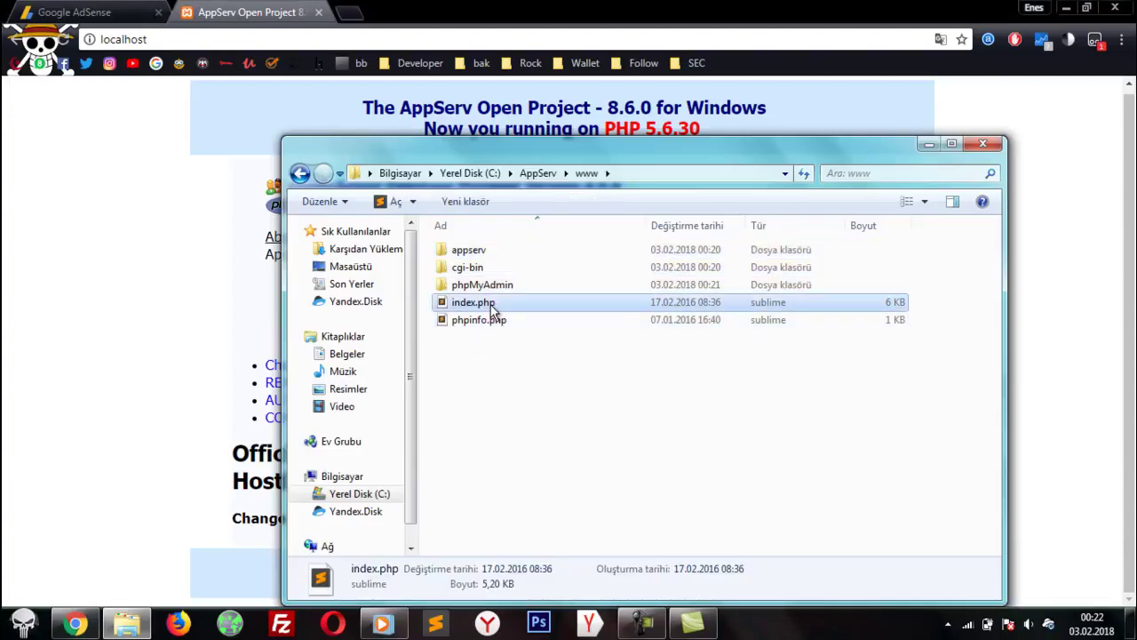
pyautogui.press('Delete')
pyautogui.press('Return')
pyautogui.click(197, 292)
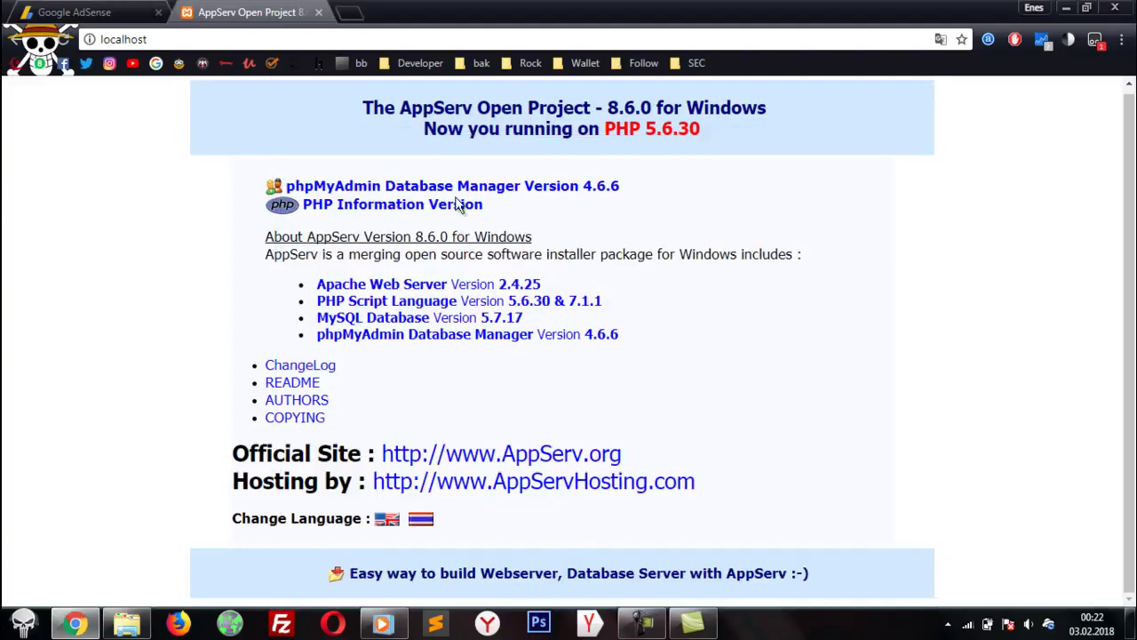
# Step: Reload localhost, then delete phpinfo.php from the www folder
pyautogui.press('F5')
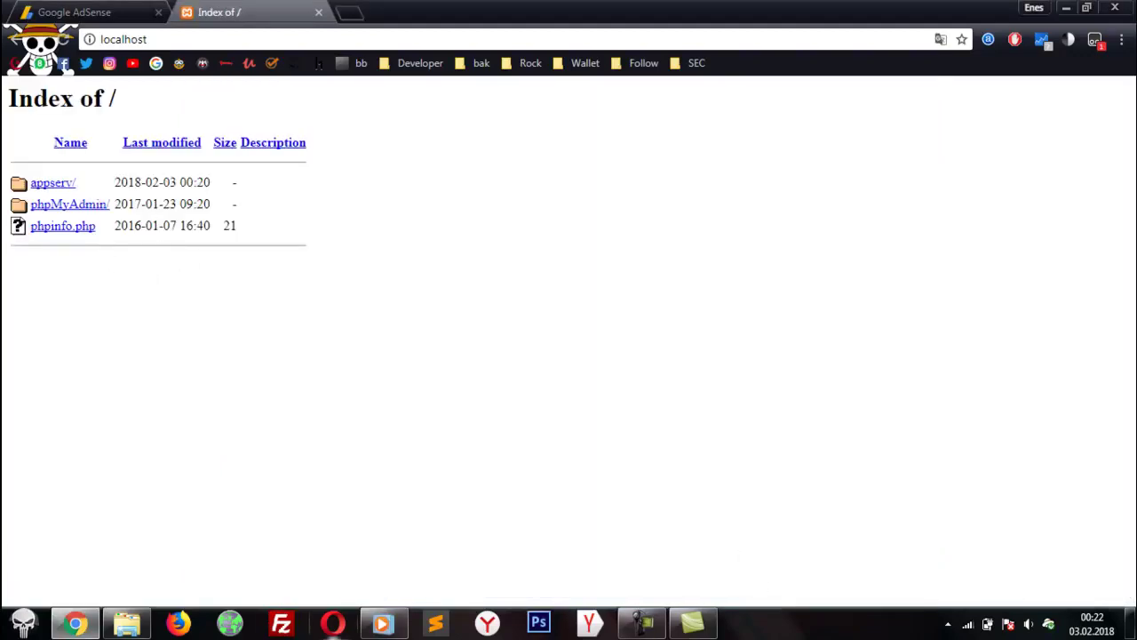
pyautogui.click(127, 622)
pyautogui.moveTo(531, 442); pyautogui.dragTo(510, 238)
pyautogui.click(557, 331)
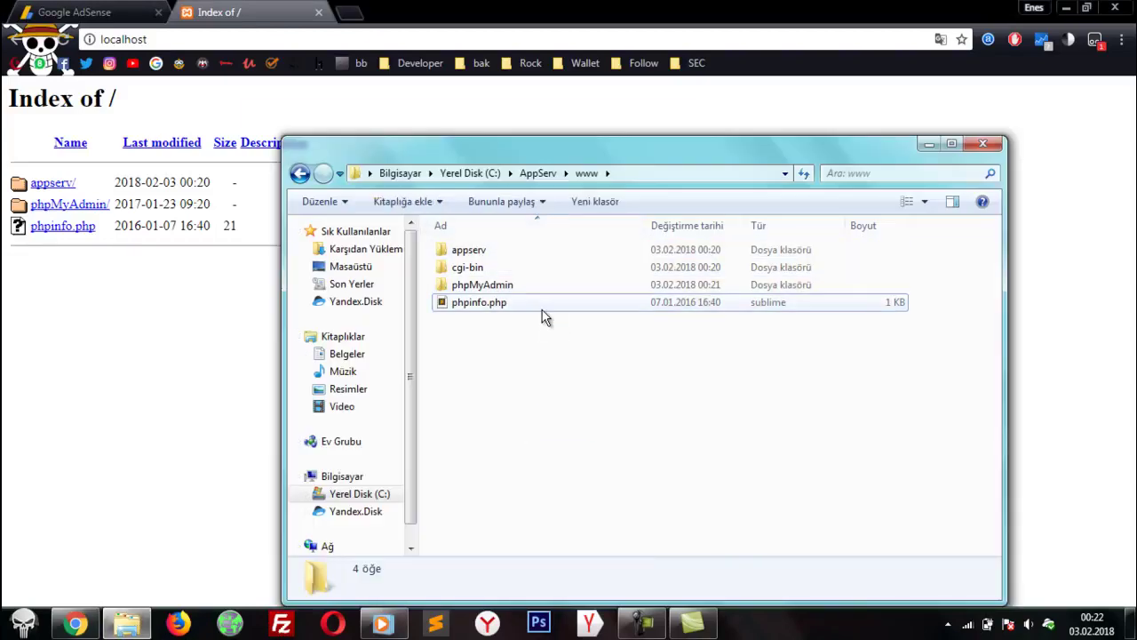
pyautogui.click(527, 302)
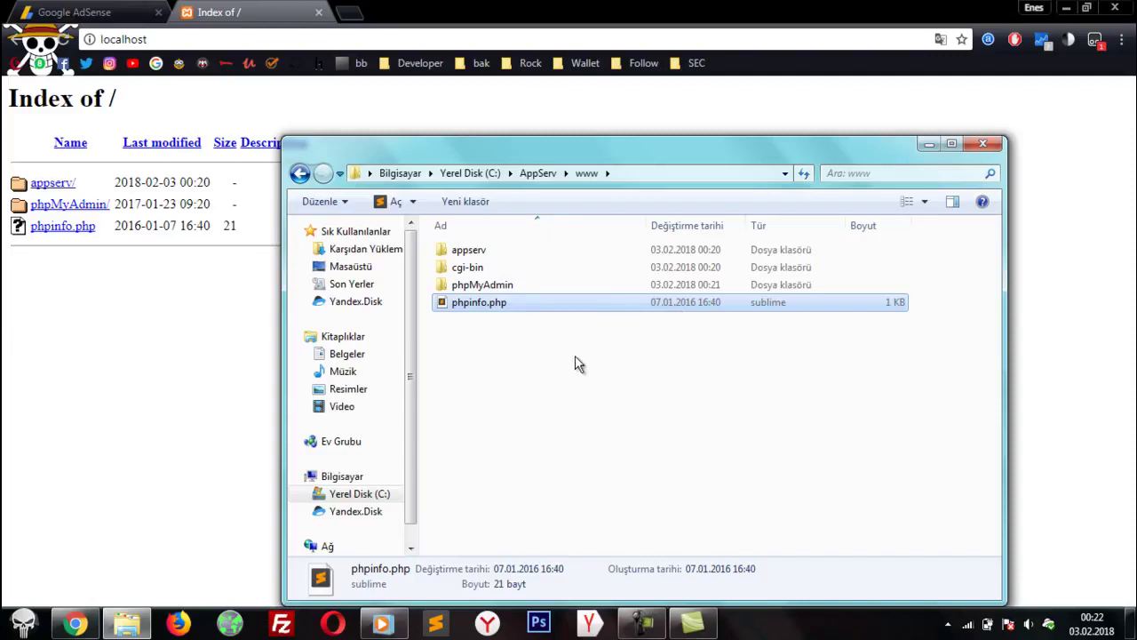
pyautogui.press('Delete')
pyautogui.press('Return')
# Step: Delete the cgi-bin folder, leaving appserv and phpMyAdmin, and show the desktop
pyautogui.click(512, 254)
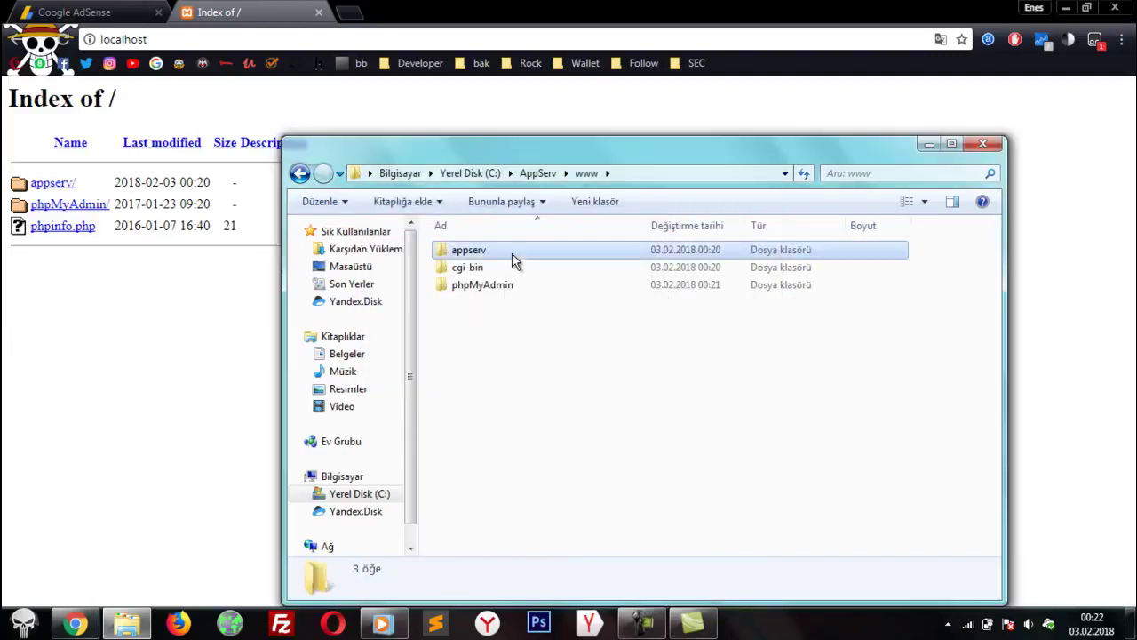
pyautogui.click(521, 299)
pyautogui.click(516, 270)
pyautogui.press('Delete')
pyautogui.press('Return')
pyautogui.moveTo(533, 331); pyautogui.dragTo(471, 218)
pyautogui.click(642, 272)
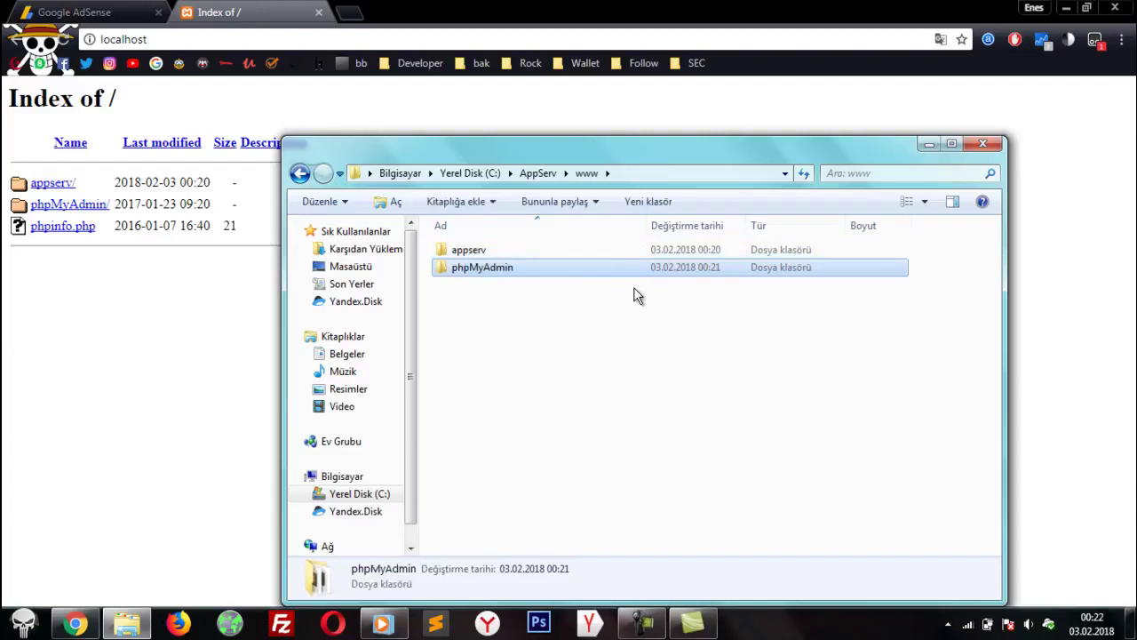
pyautogui.click(631, 331)
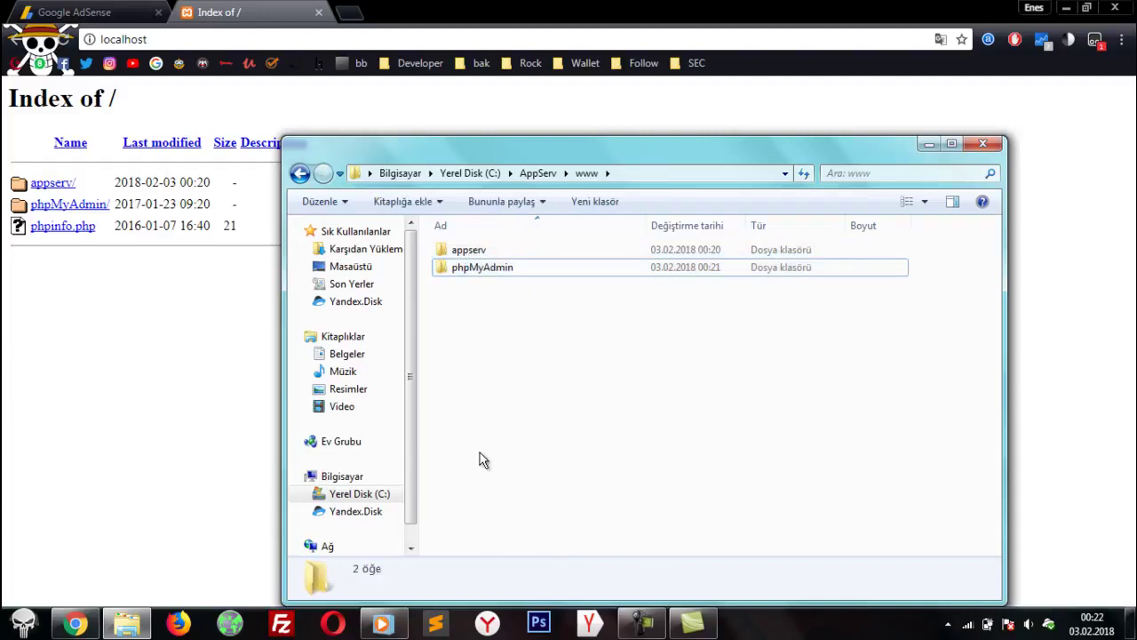
pyautogui.click(1131, 622)
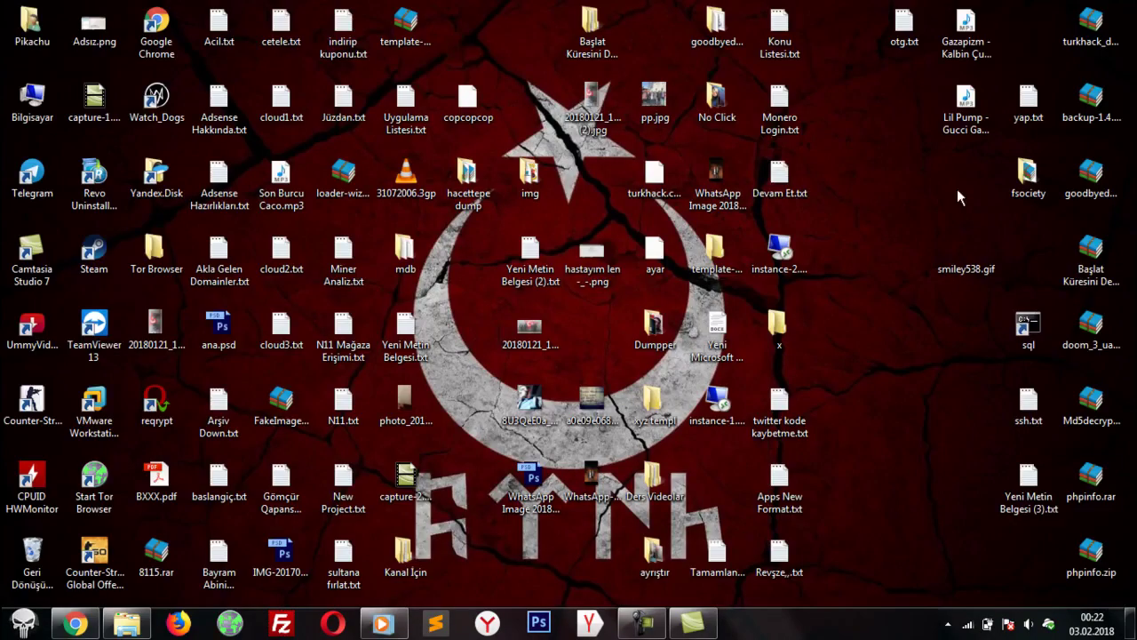
# Step: Open fsociety > Web Tasarım > Diğer > Çalışmalarım > Biten > Bakımdayız DoraDefence
pyautogui.doubleClick(1053, 188)
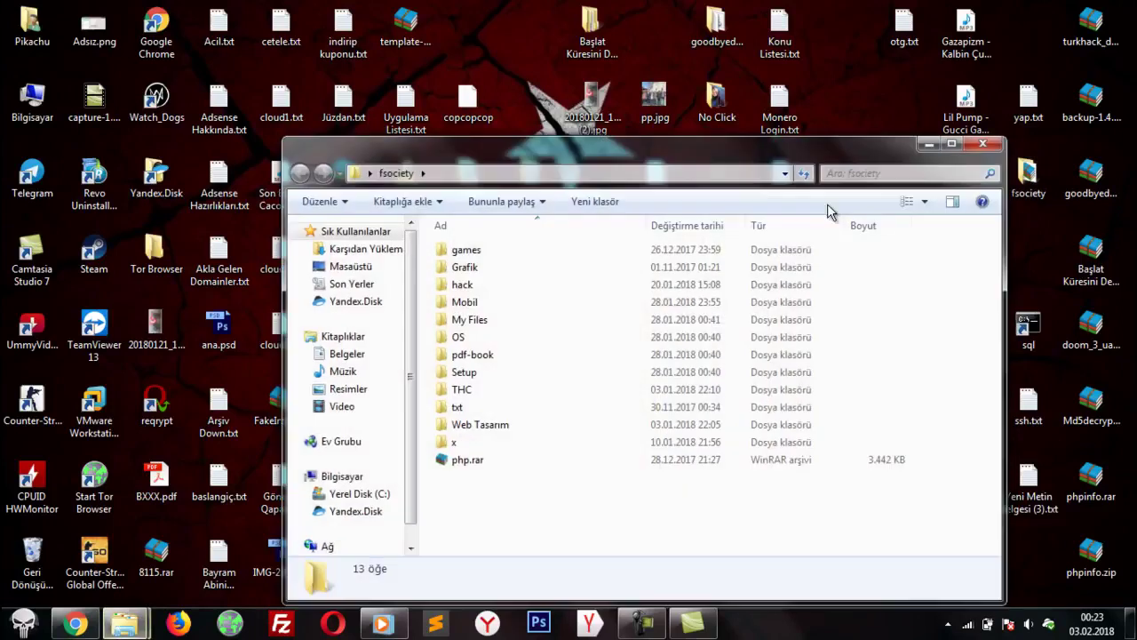
pyautogui.doubleClick(505, 424)
pyautogui.doubleClick(521, 251)
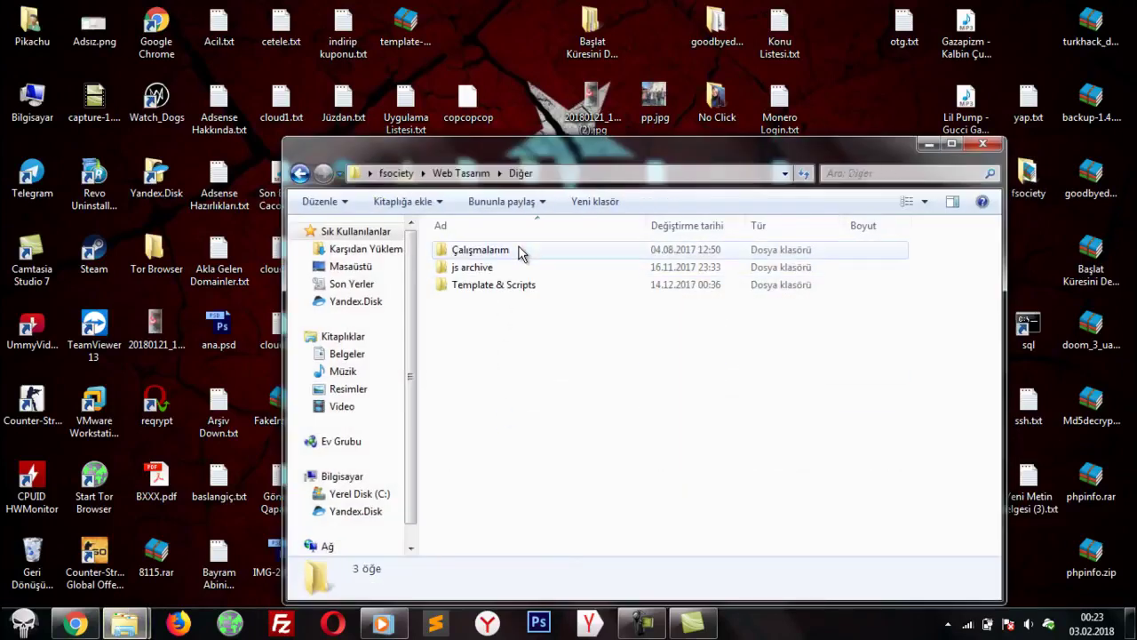
pyautogui.doubleClick(520, 251)
pyautogui.doubleClick(512, 253)
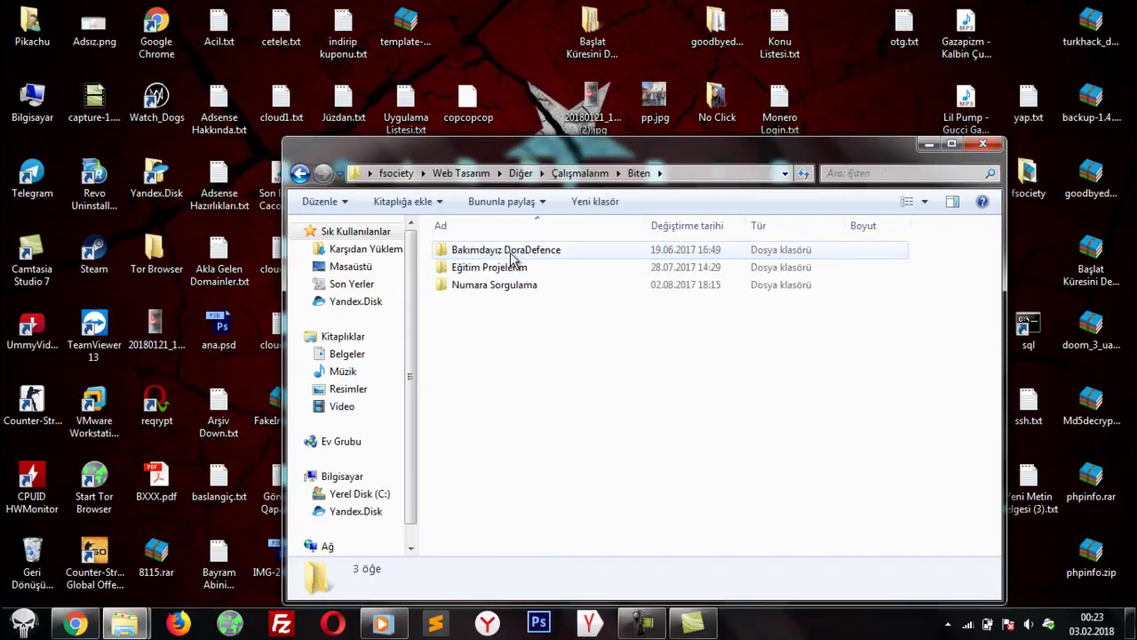
pyautogui.doubleClick(512, 258)
pyautogui.moveTo(520, 436); pyautogui.dragTo(584, 397)
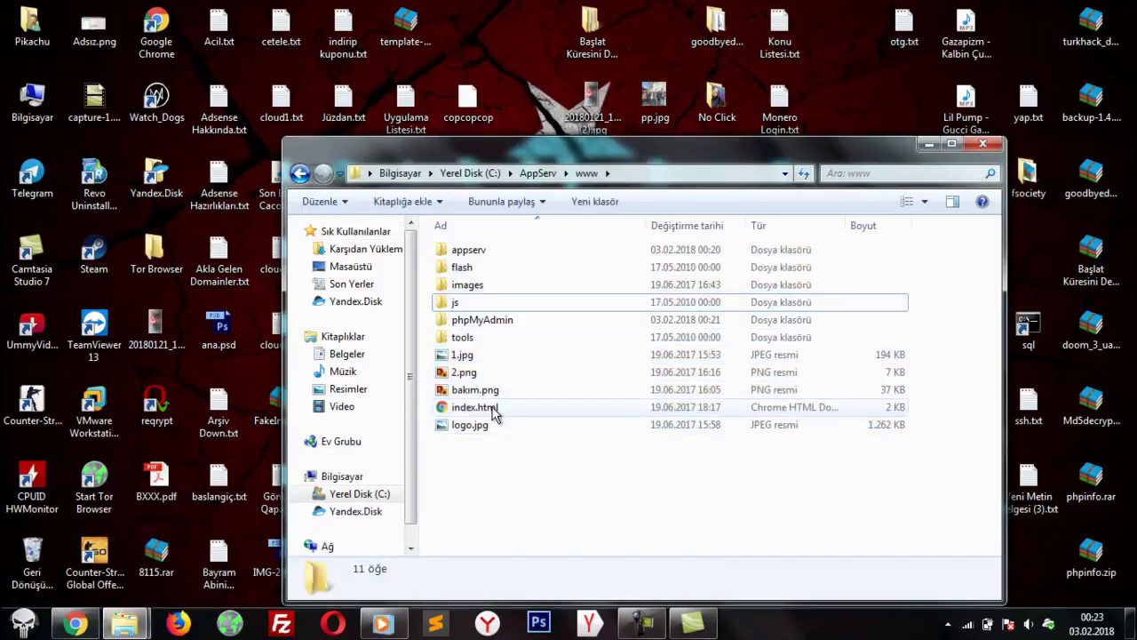
pyautogui.click(489, 411)
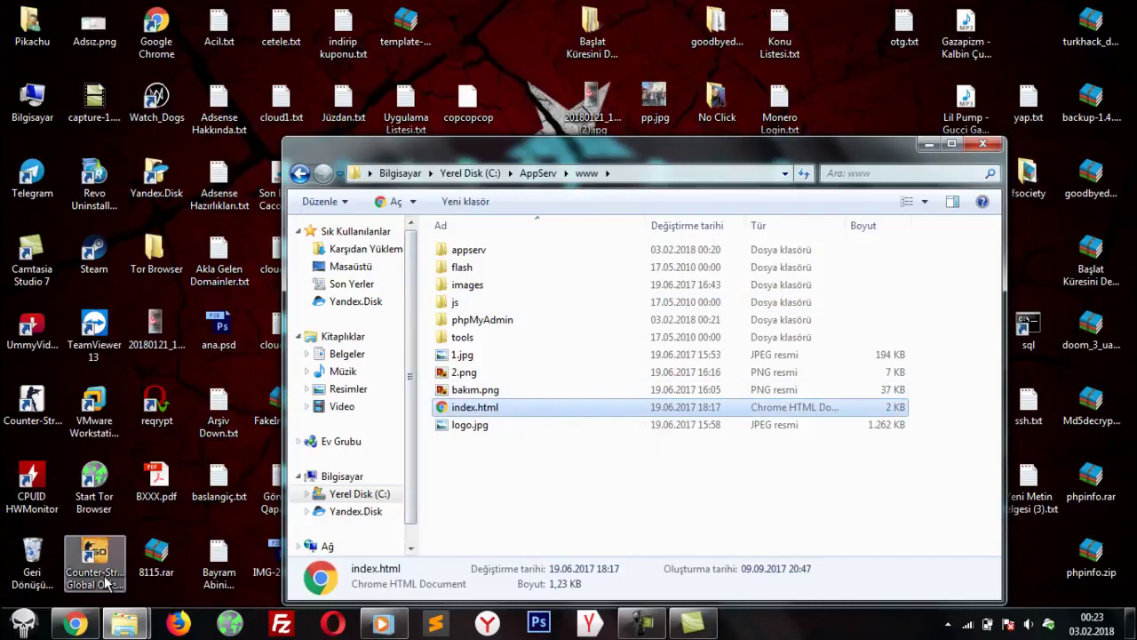
pyautogui.moveTo(82, 625)
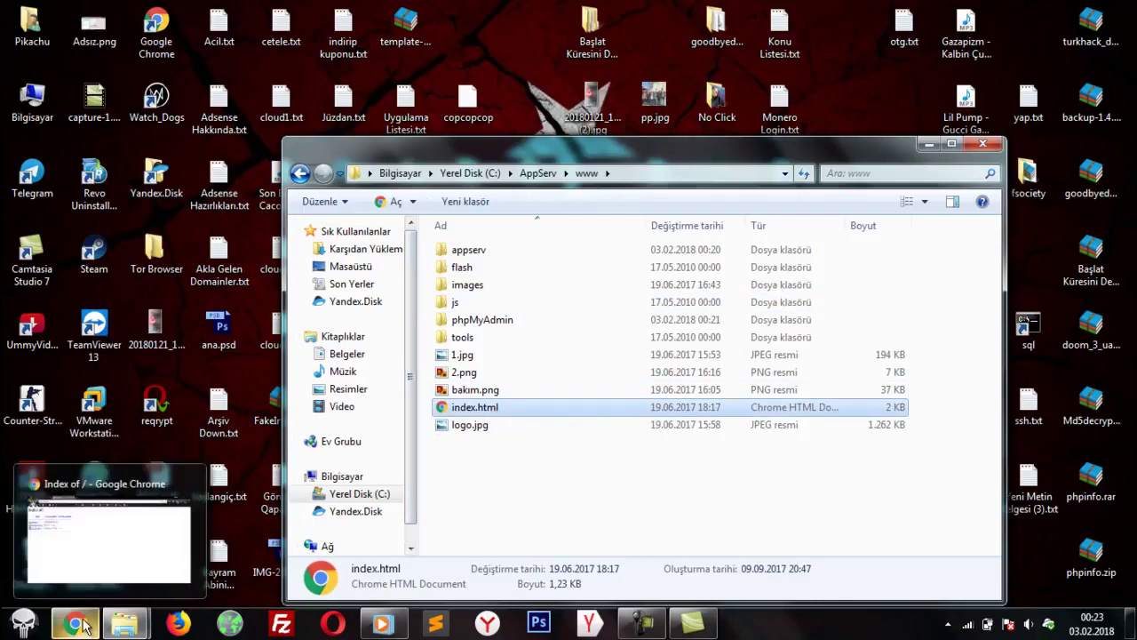
pyautogui.click(493, 489)
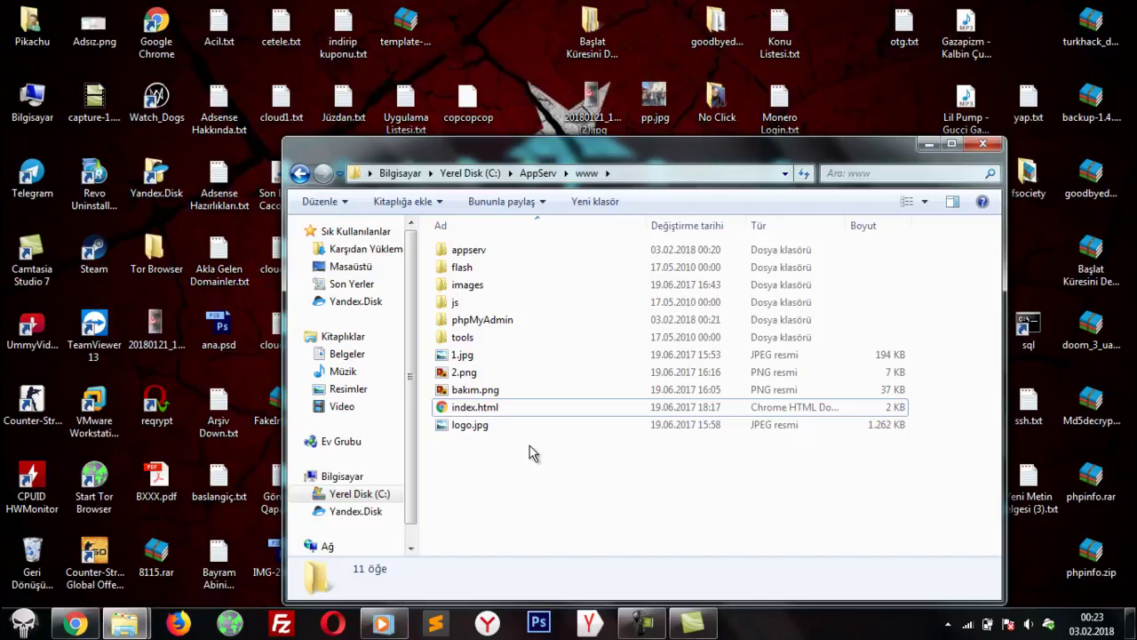
pyautogui.click(512, 407)
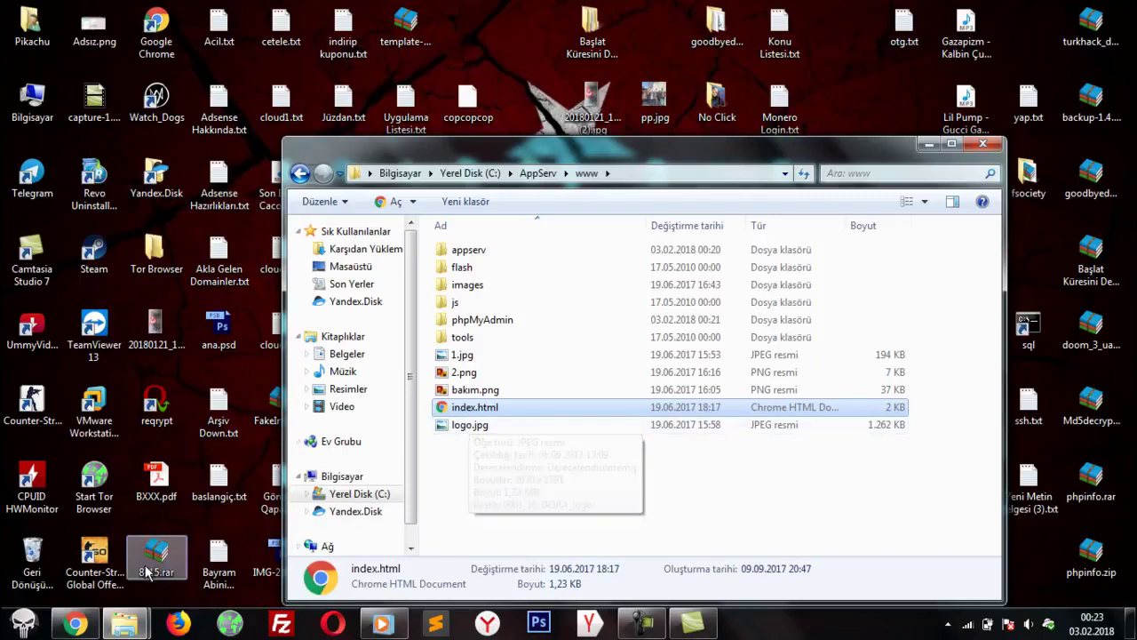
pyautogui.moveTo(78, 622)
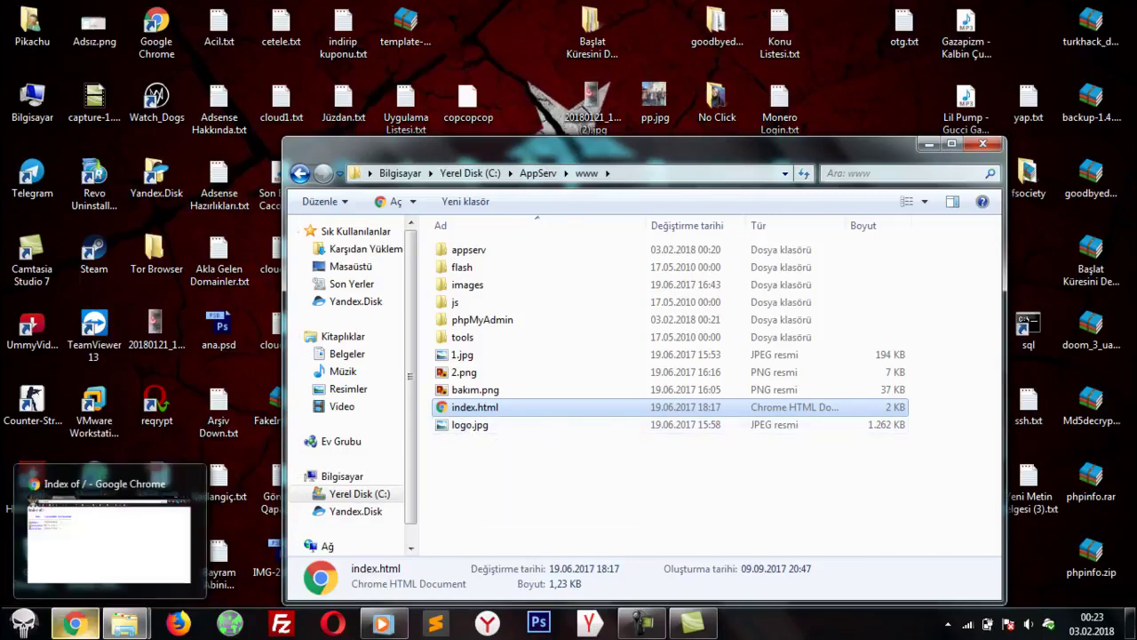
pyautogui.click(183, 490)
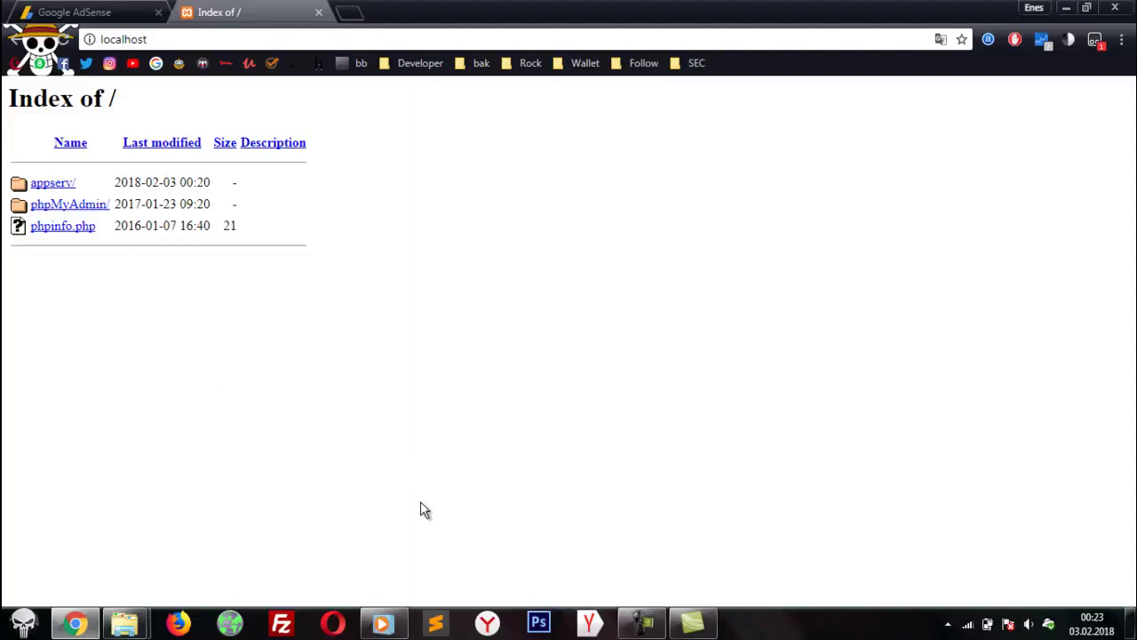
# Step: Reload localhost to show the Dora Defence 'Web Sitemiz Yapım Aşamasındadır...' page
pyautogui.press('F5')
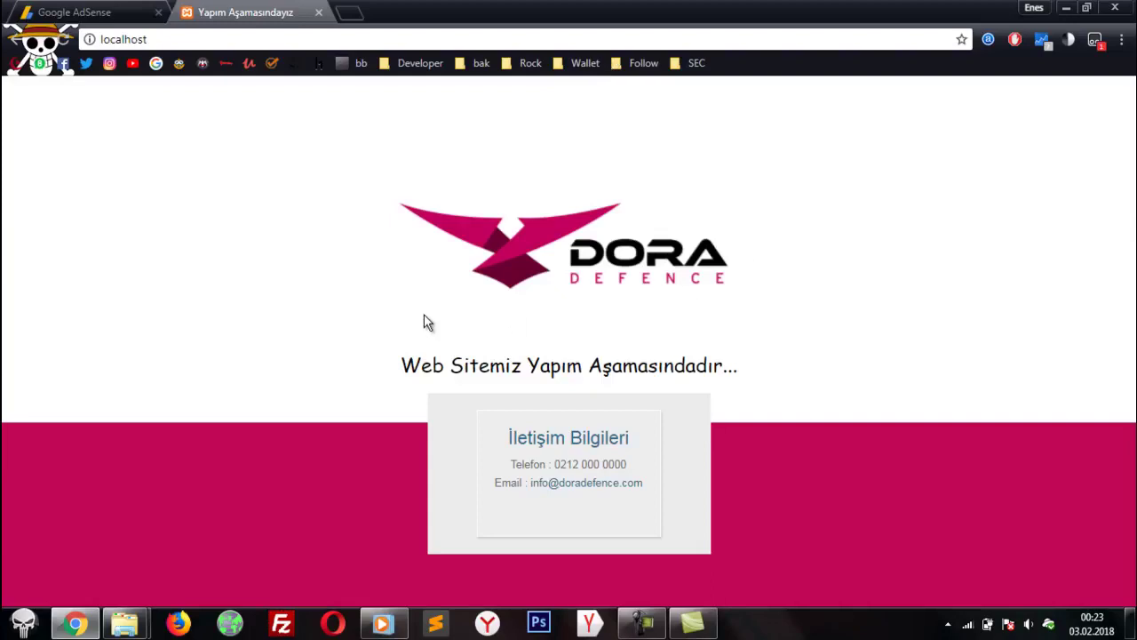
pyautogui.moveTo(848, 340); pyautogui.dragTo(508, 332)
pyautogui.click(508, 332)
pyautogui.moveTo(269, 203); pyautogui.dragTo(837, 394)
pyautogui.click(824, 463)
# Step: Minimise Chrome and the www folder window to reveal the desktop
pyautogui.click(1066, 7)
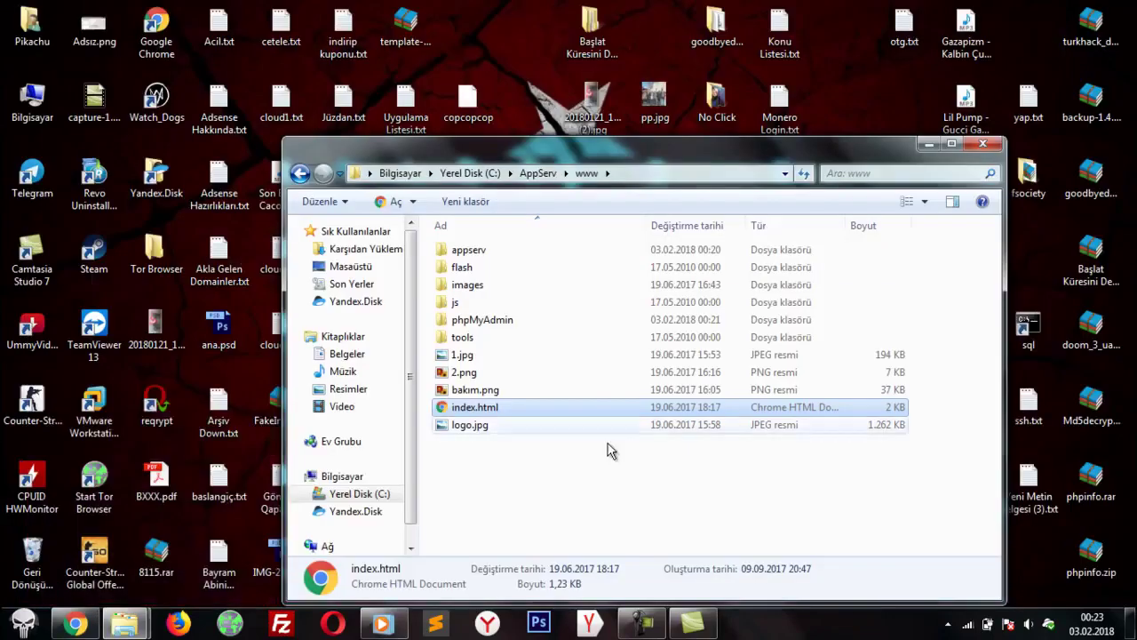
pyautogui.moveTo(577, 476); pyautogui.dragTo(483, 230)
pyautogui.click(929, 144)
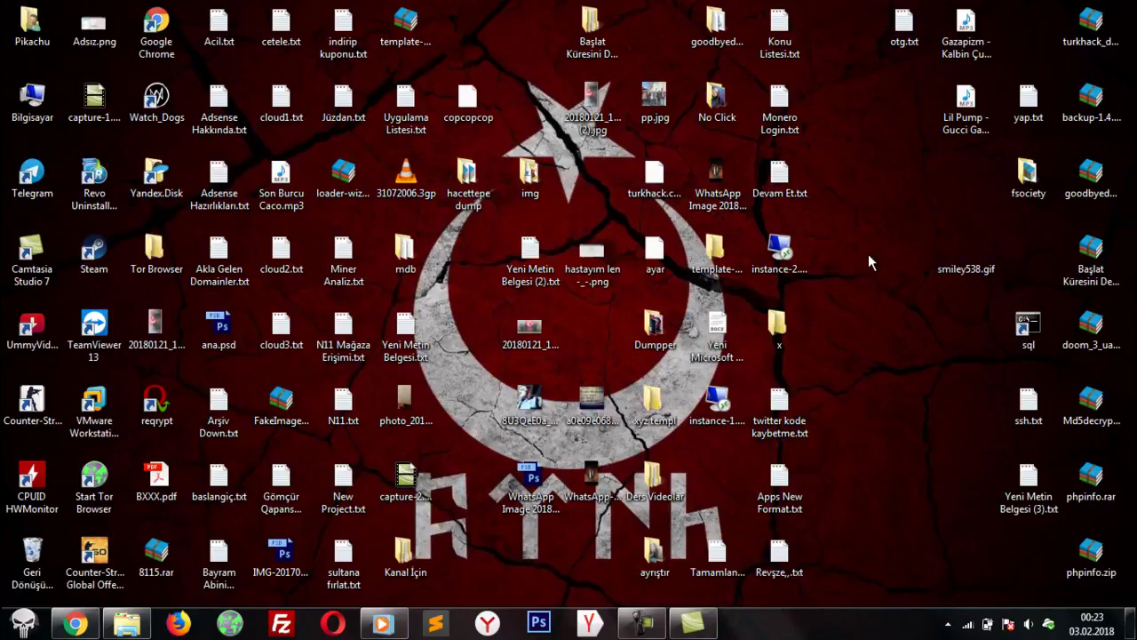
# Step: Move the goodbyedpi-0.1.4 folder beside mdb and refresh the desktop with Yenile
pyautogui.moveTo(716, 27); pyautogui.dragTo(463, 271)
pyautogui.rightClick(888, 190)
pyautogui.click(930, 236)
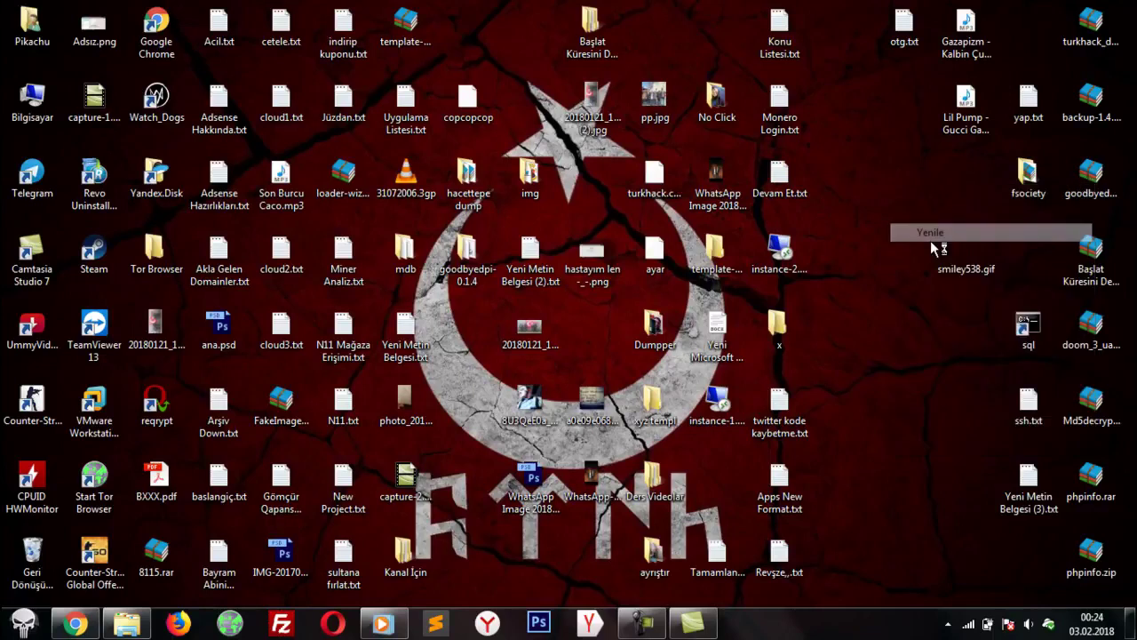
# Step: Bring up the Camtasia recorder controls and move yap.txt further left
pyautogui.click(647, 627)
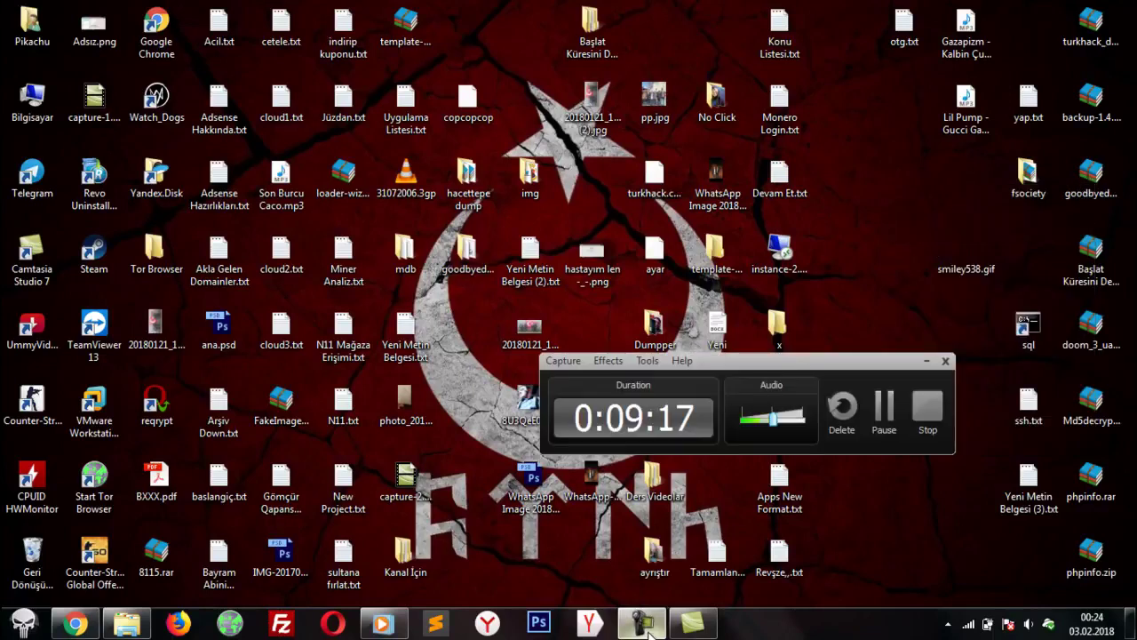
pyautogui.moveTo(792, 355); pyautogui.dragTo(803, 388)
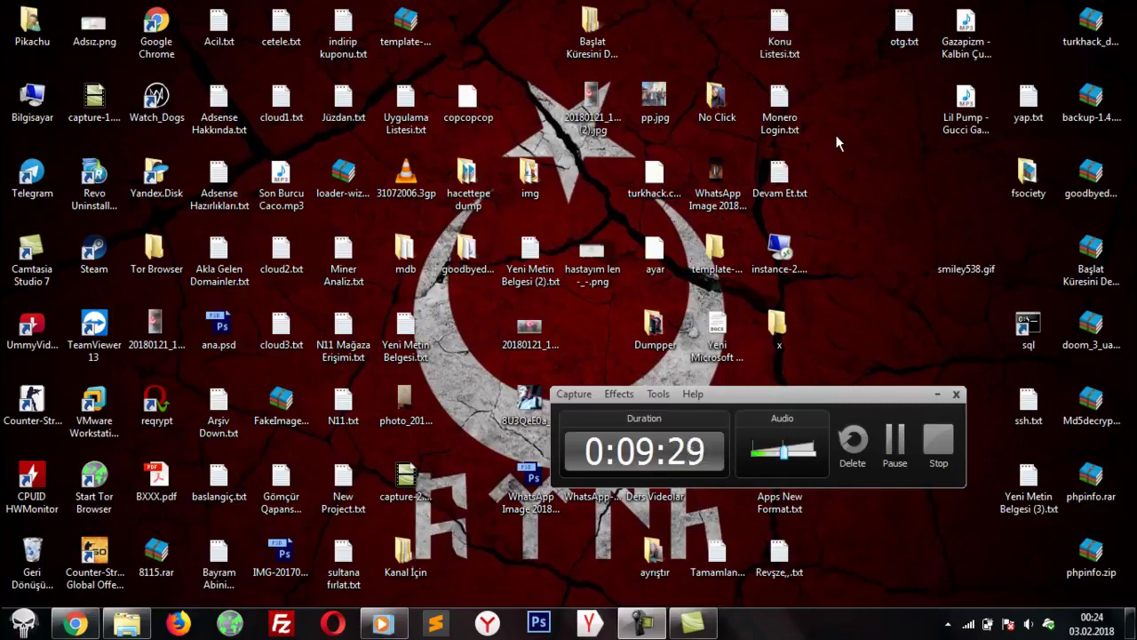
pyautogui.moveTo(1026, 100); pyautogui.dragTo(907, 103)
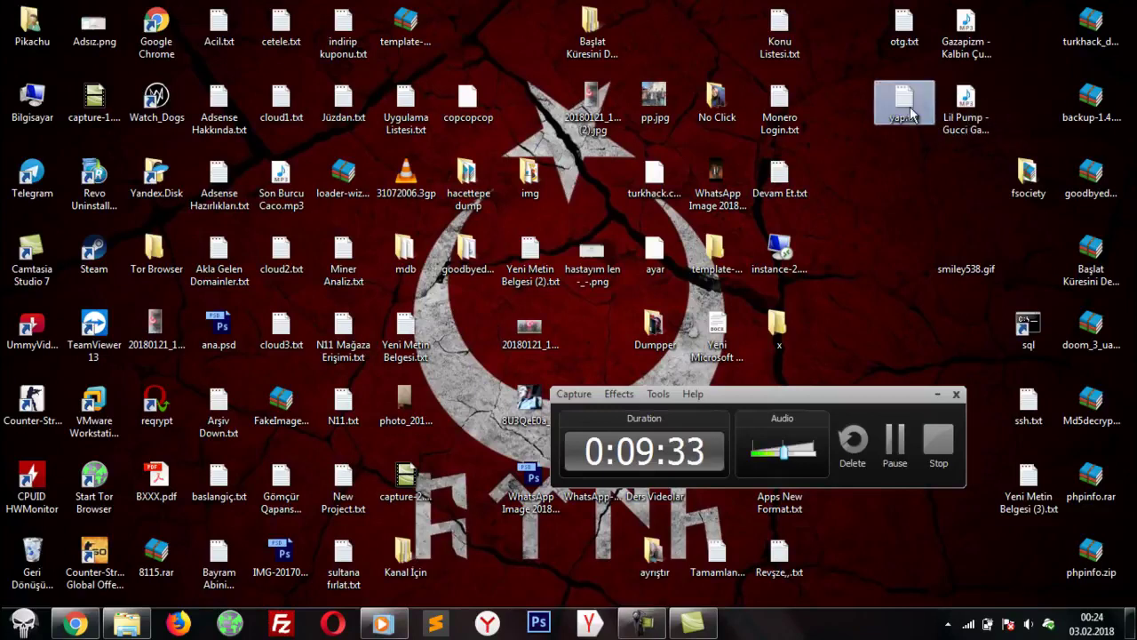